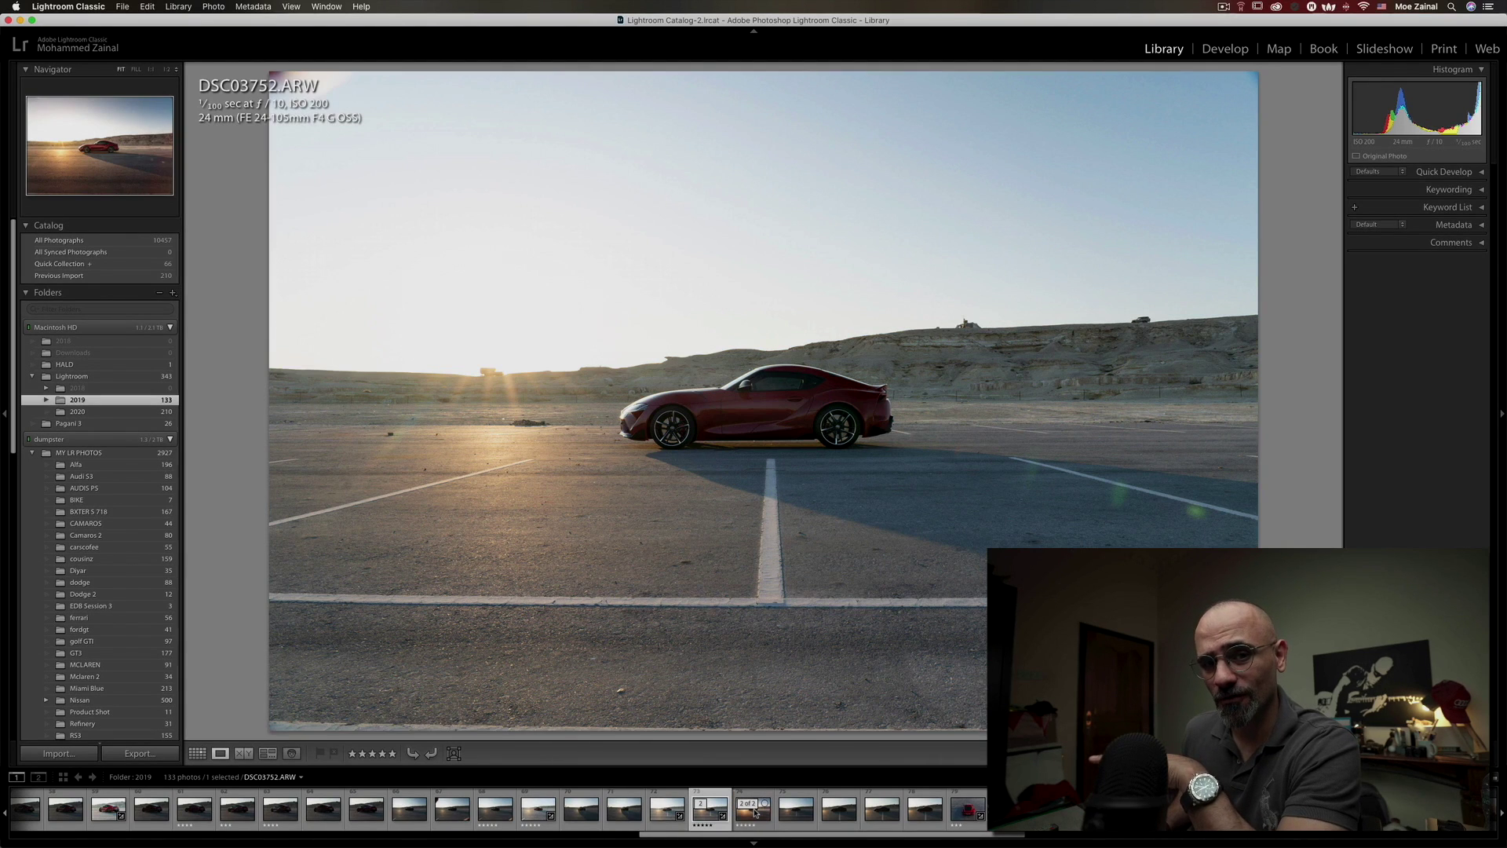
# - Open the raw car photo in the Develop module and compare Before/After, ending on the edited view
pyautogui.press('Right')
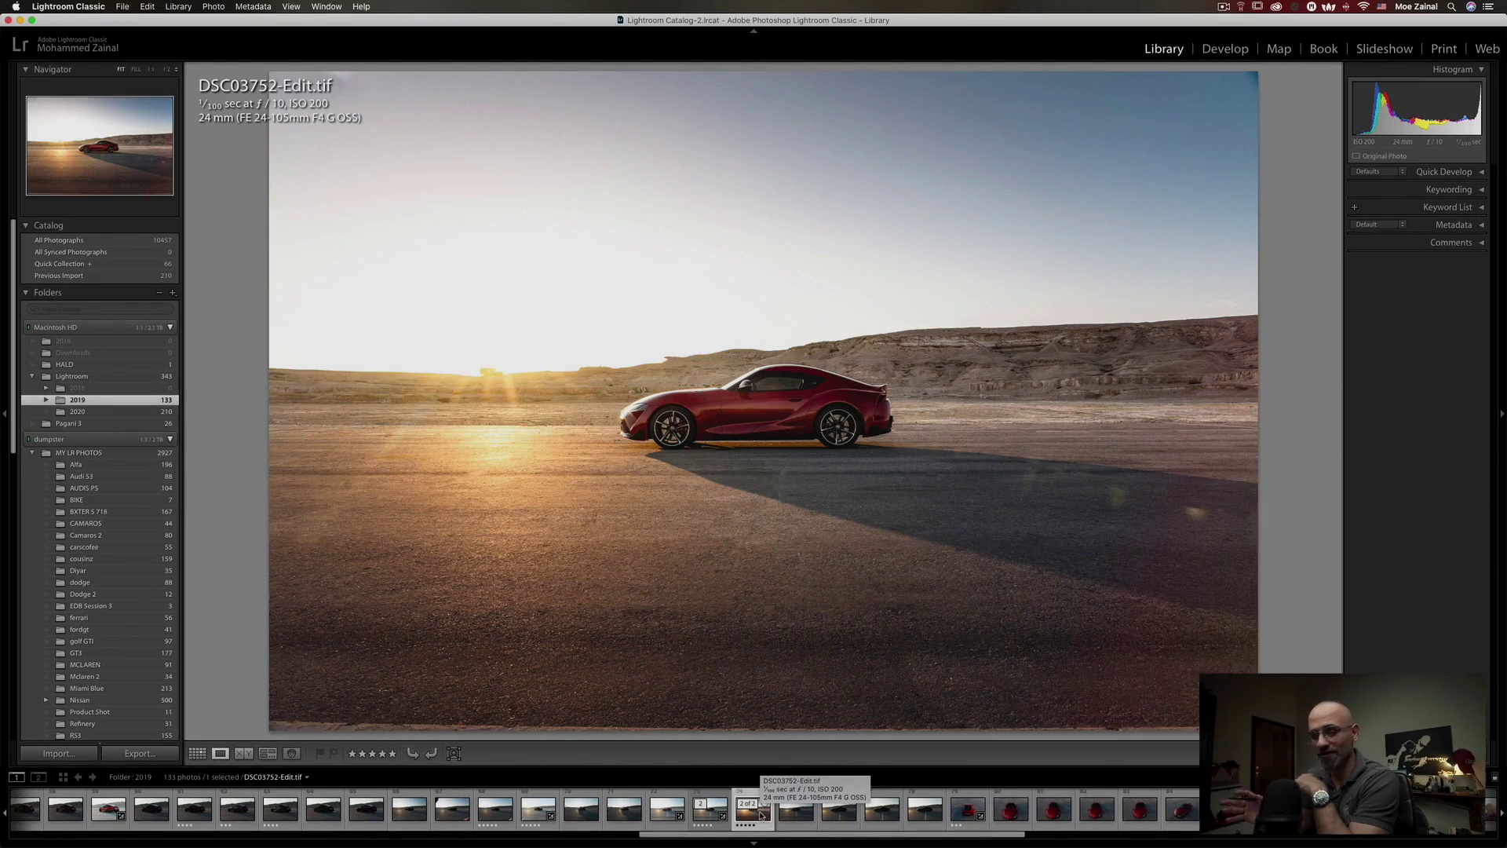
pyautogui.press('Left')
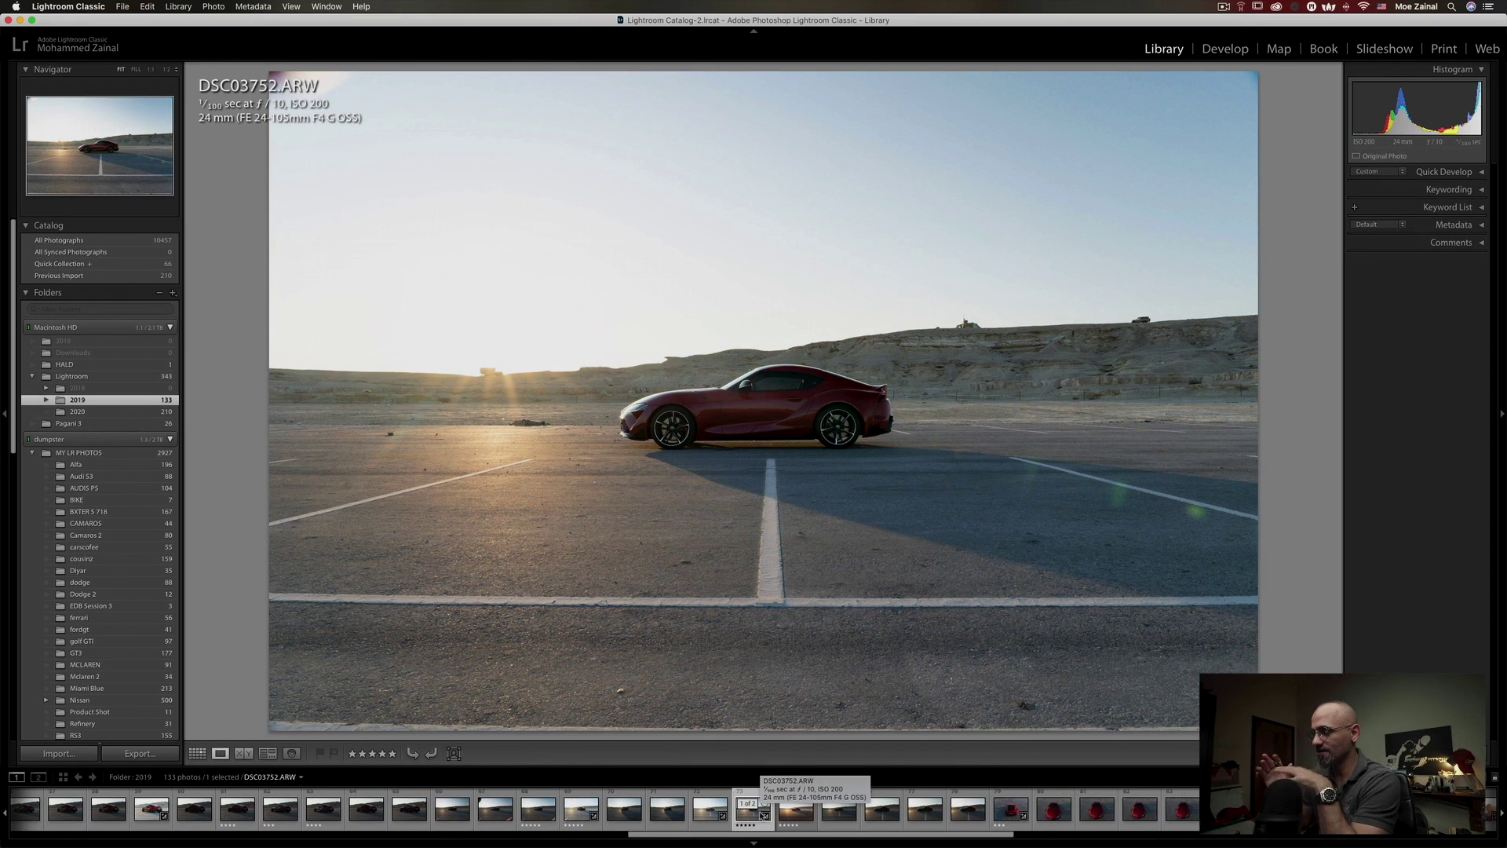
pyautogui.click(1222, 55)
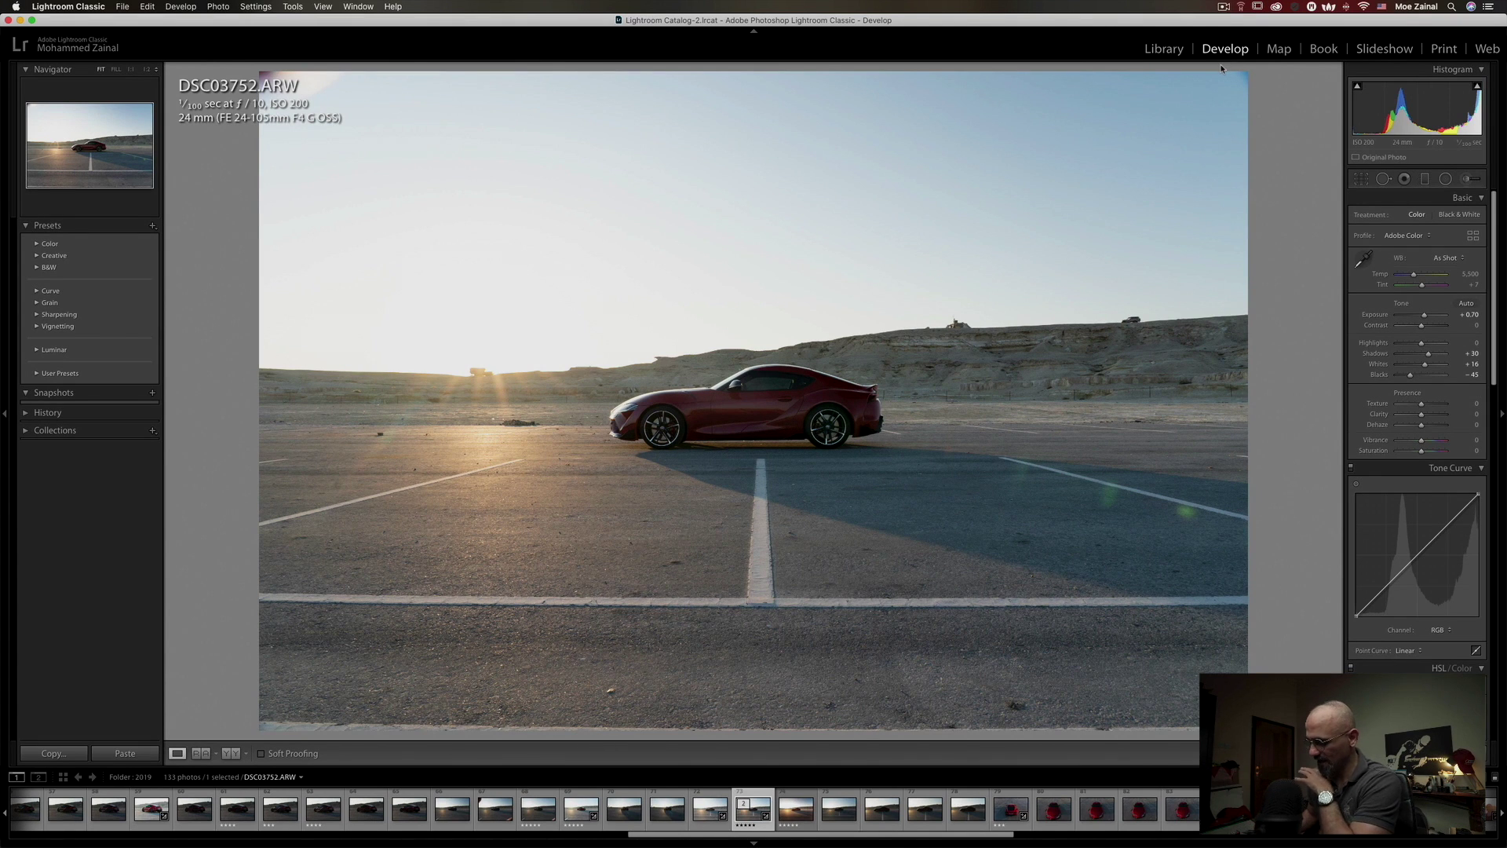
pyautogui.press('\\')
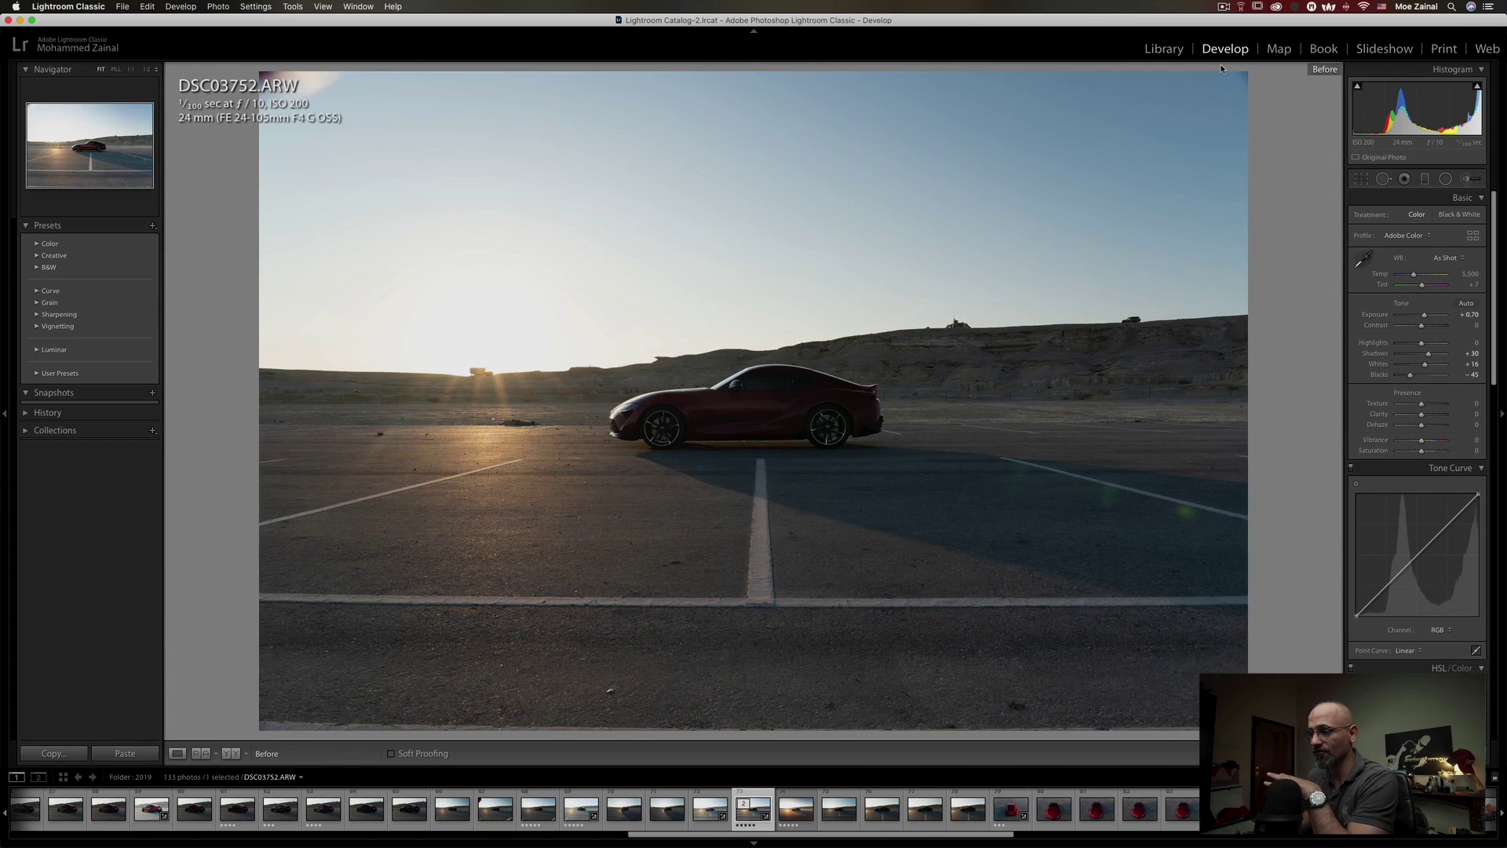
pyautogui.press('\\')
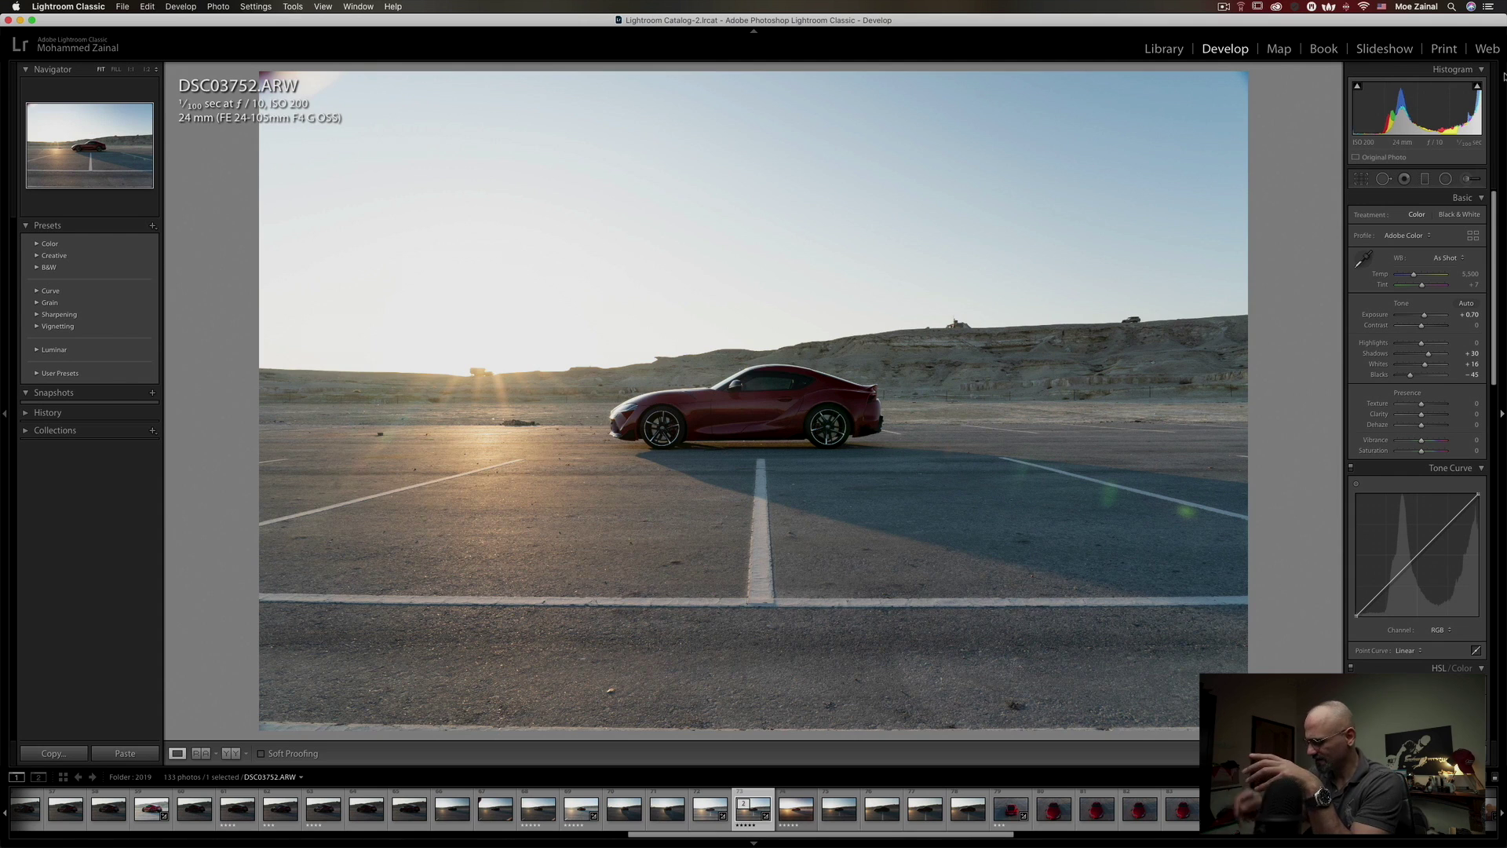
pyautogui.press('\\')
pyautogui.press('\\')
pyautogui.press('\\')
pyautogui.press('\\')
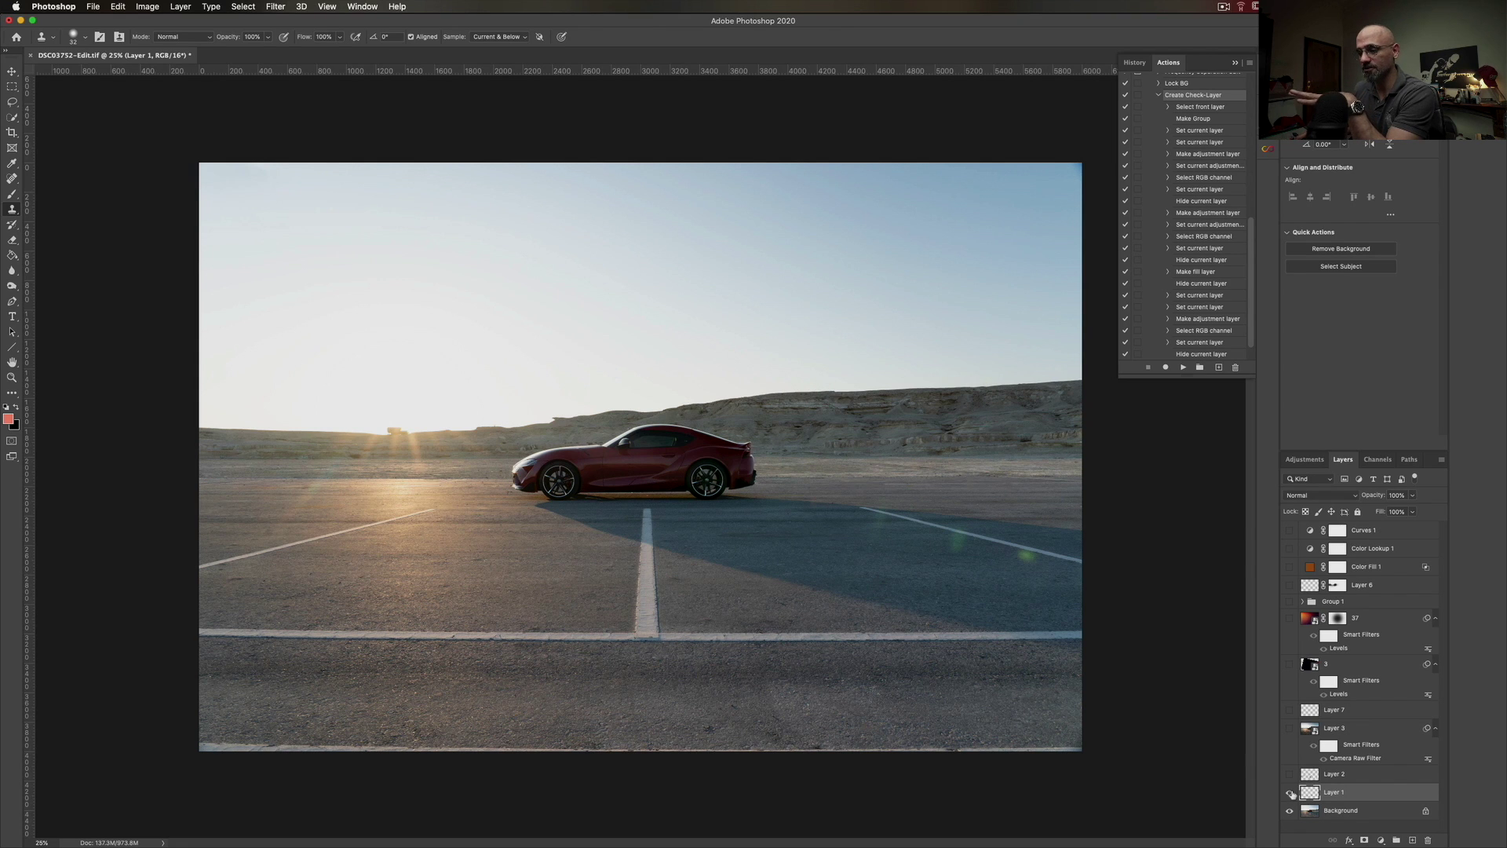
# - Switch to the Brush tool and turn on Layer 2 and Layer 3 to remove the parking lines and darken the photo
pyautogui.press('b')
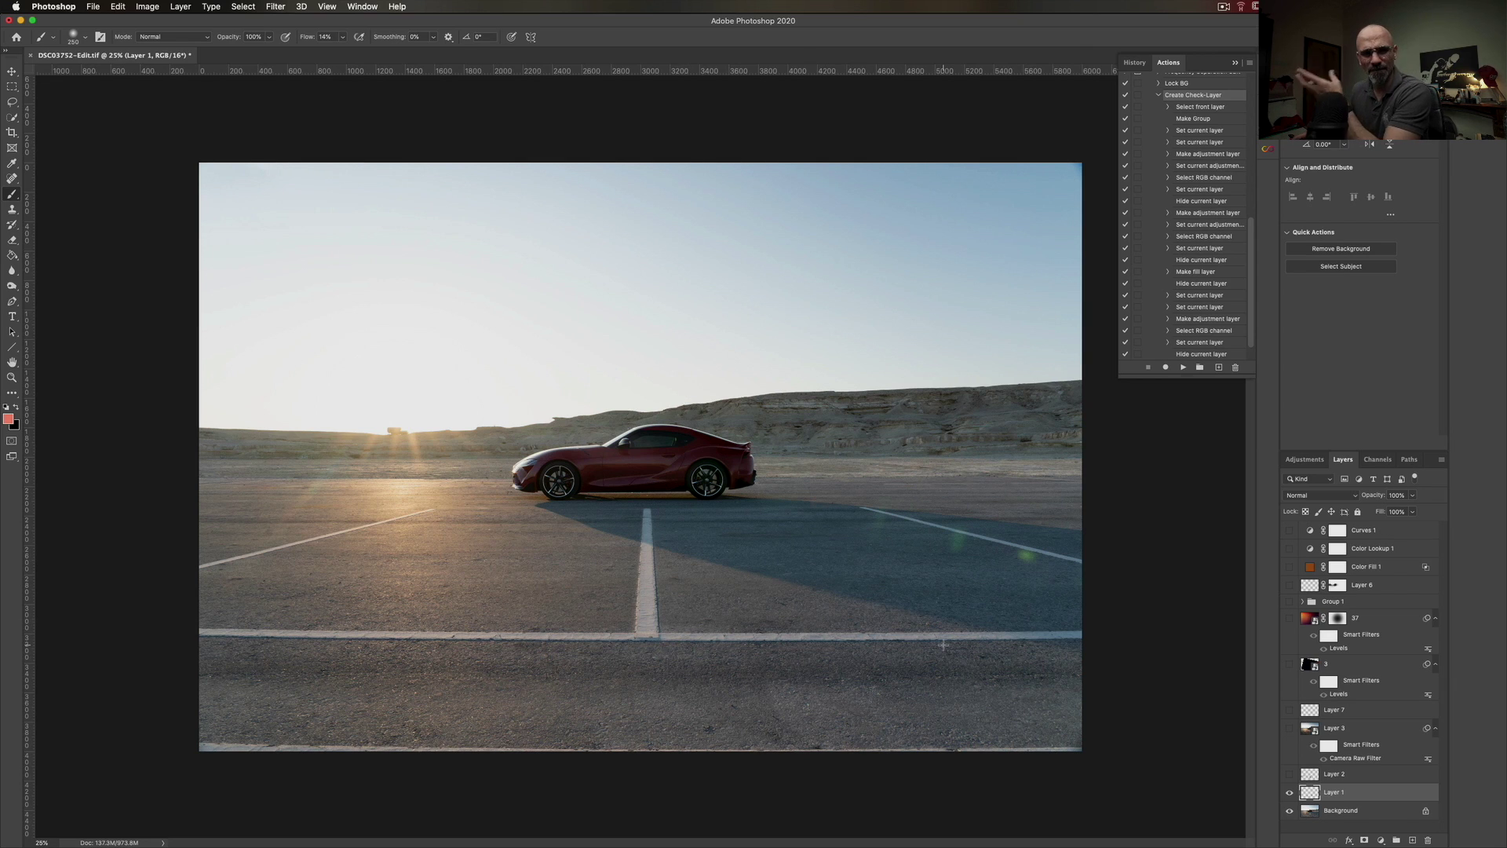
pyautogui.click(1289, 774)
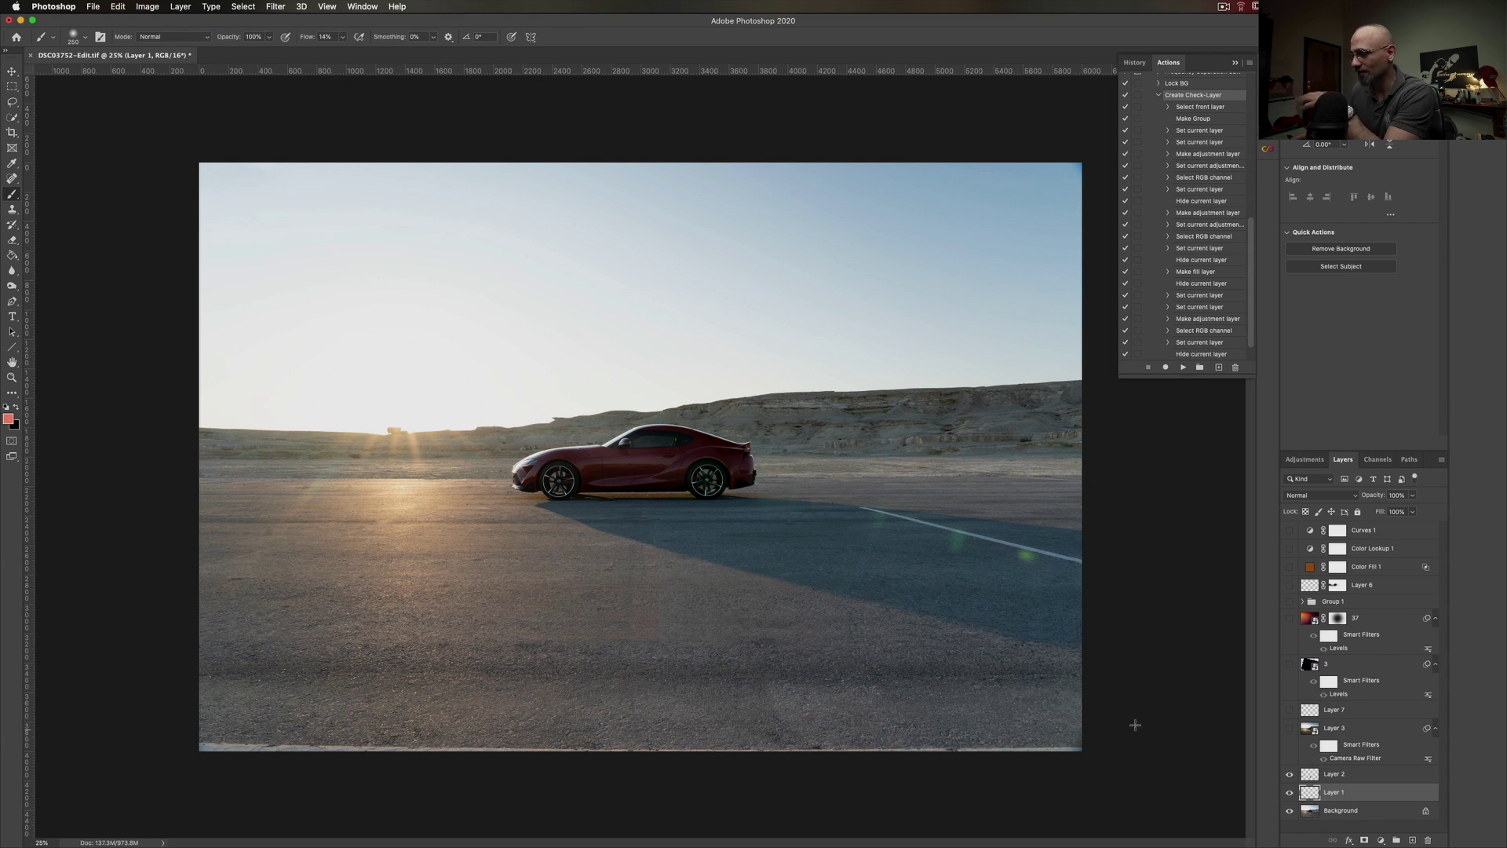
pyautogui.click(1290, 728)
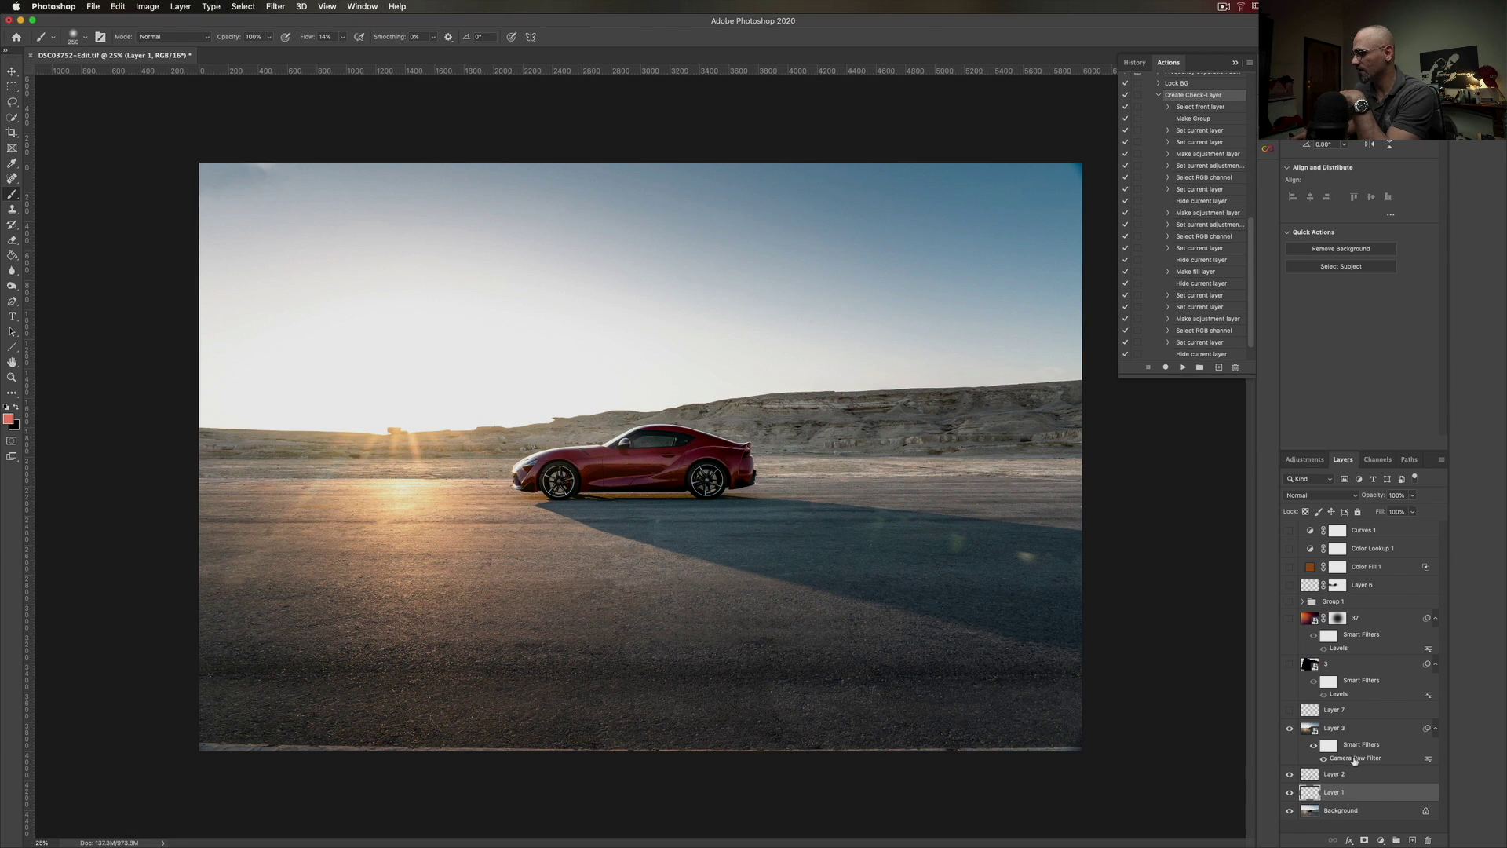
# - In Layer 3's Camera Raw Filter, set Highlights -100, Shadows +50 and Whites +75
pyautogui.click(1351, 757)
pyautogui.doubleClick(1351, 757)
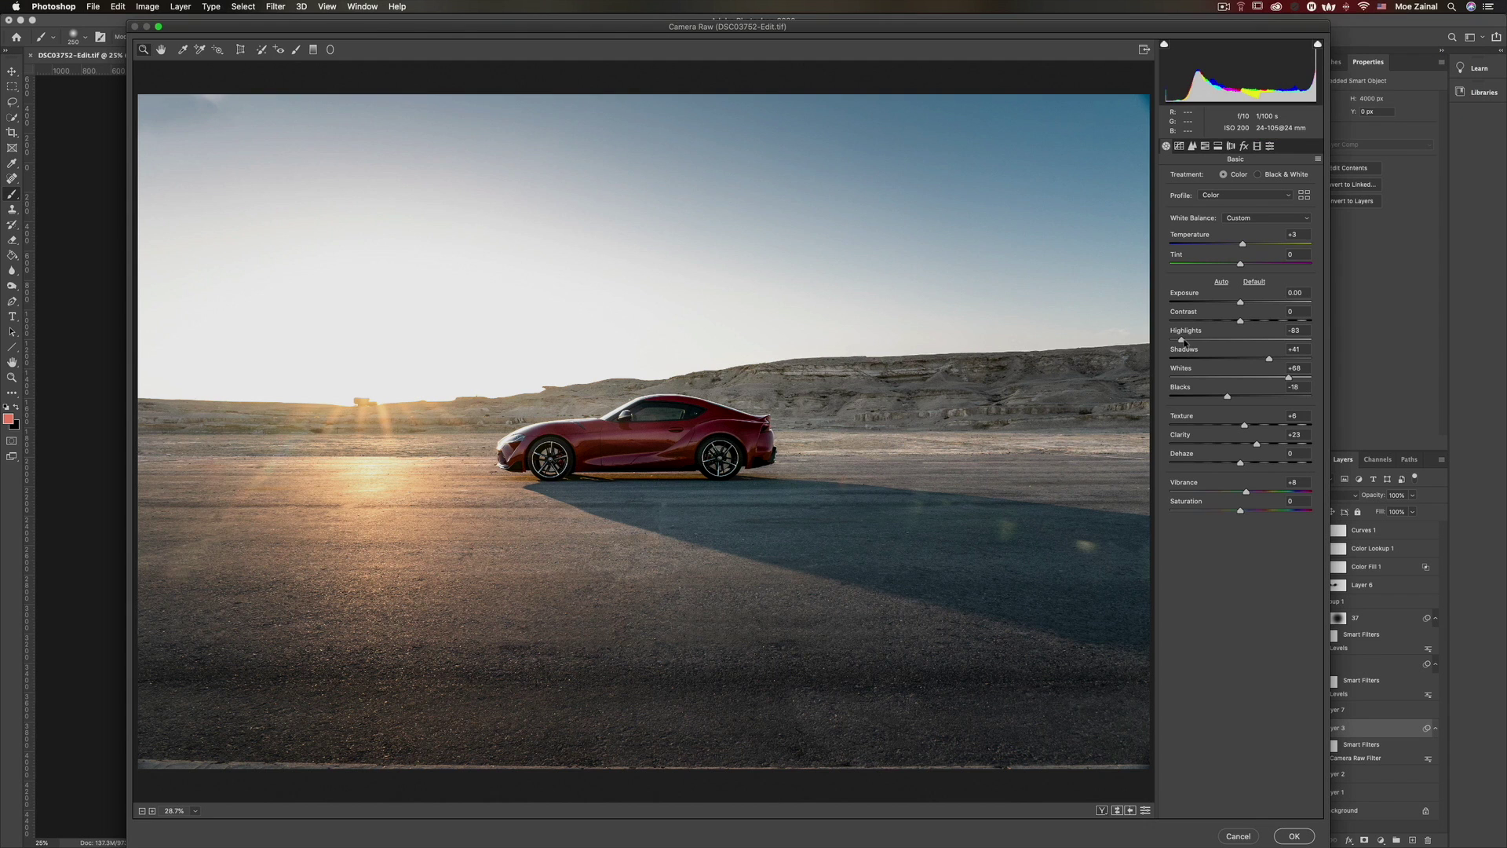
pyautogui.moveTo(1185, 343)
pyautogui.mouseDown()
pyautogui.moveTo(1241, 343)
pyautogui.moveTo(1170, 342)
pyautogui.mouseUp()
pyautogui.moveTo(1269, 361)
pyautogui.mouseDown()
pyautogui.moveTo(1245, 362)
pyautogui.moveTo(1277, 365)
pyautogui.mouseUp()
pyautogui.moveTo(1289, 378); pyautogui.dragTo(1293, 378)
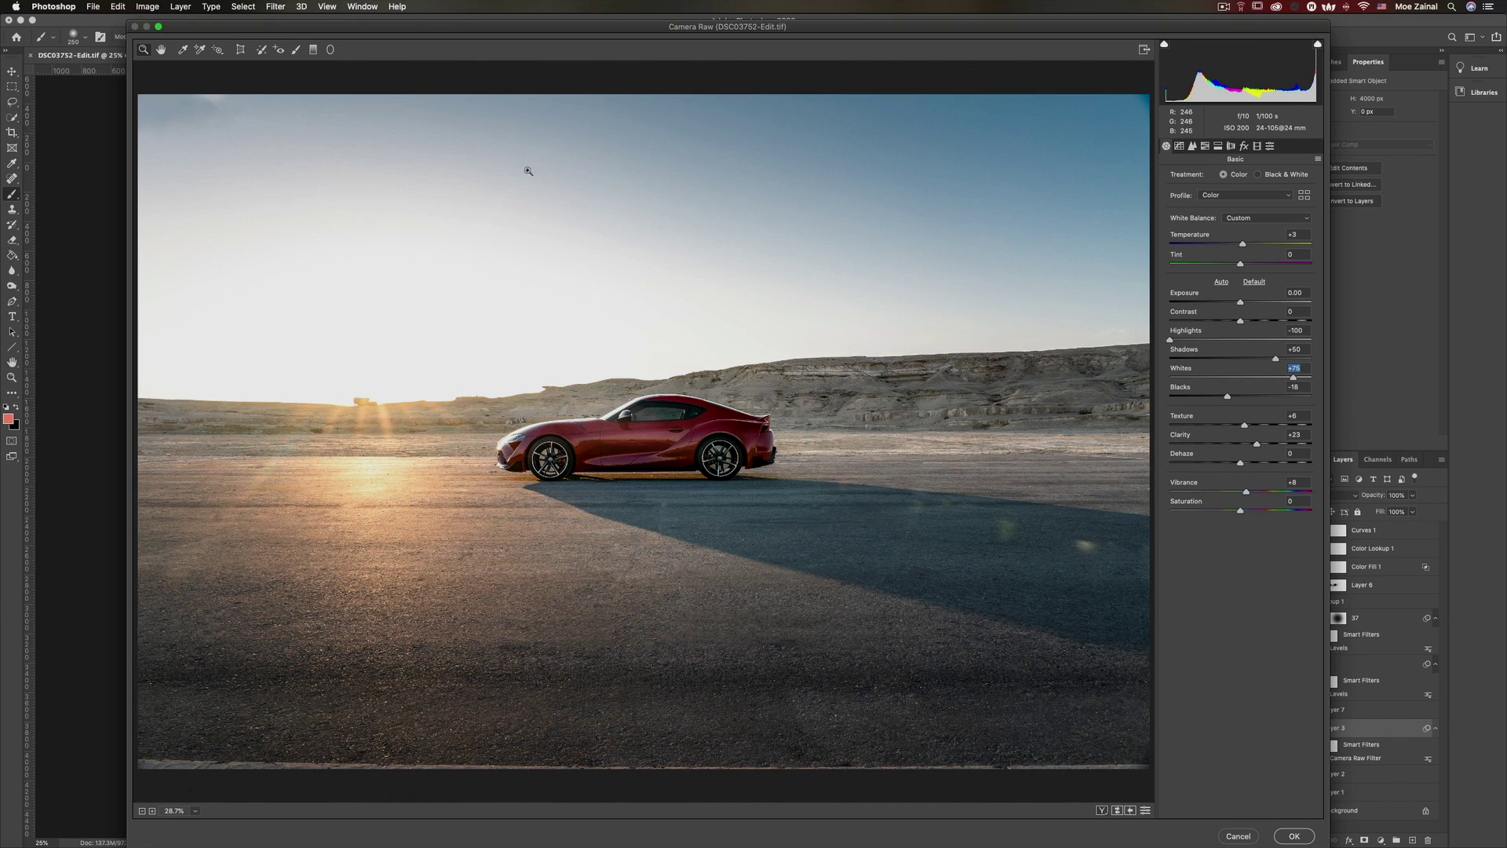
pyautogui.press('g')
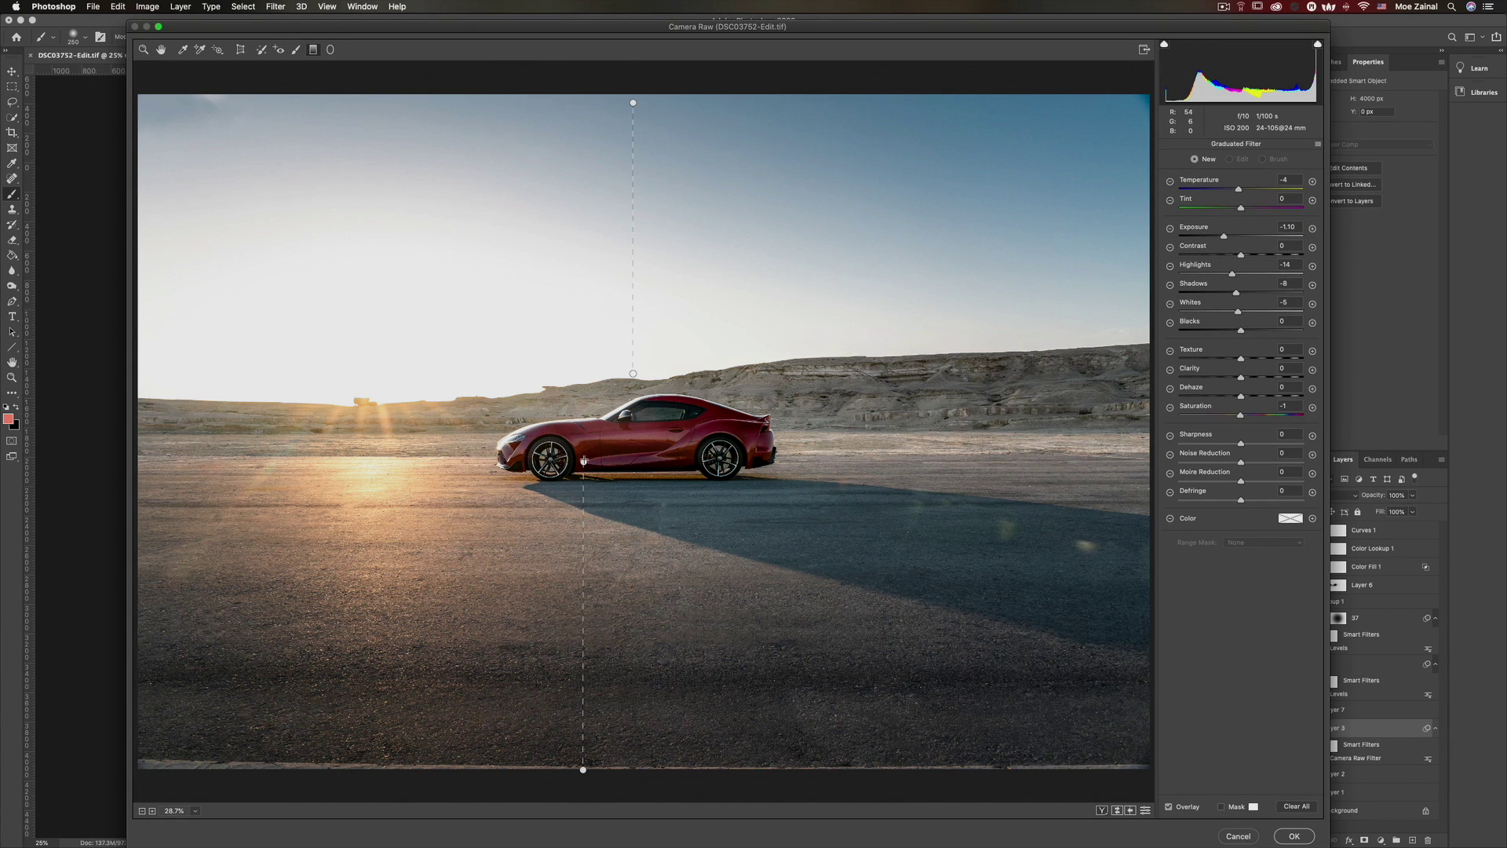
# - Check the tarmac and sky graduated filters, then return to the Basic adjustments
pyautogui.click(583, 461)
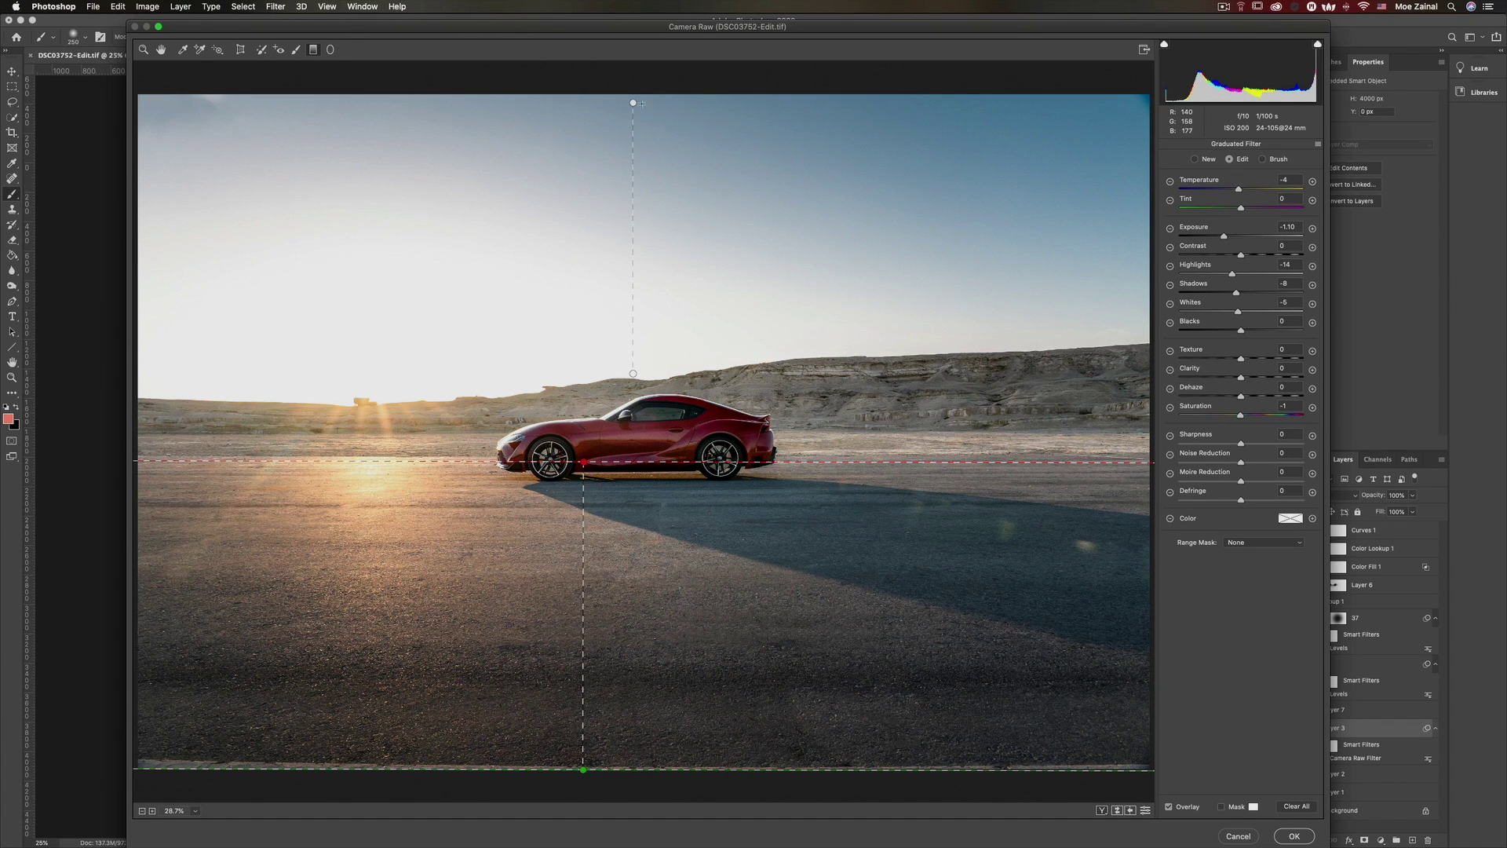
pyautogui.click(634, 103)
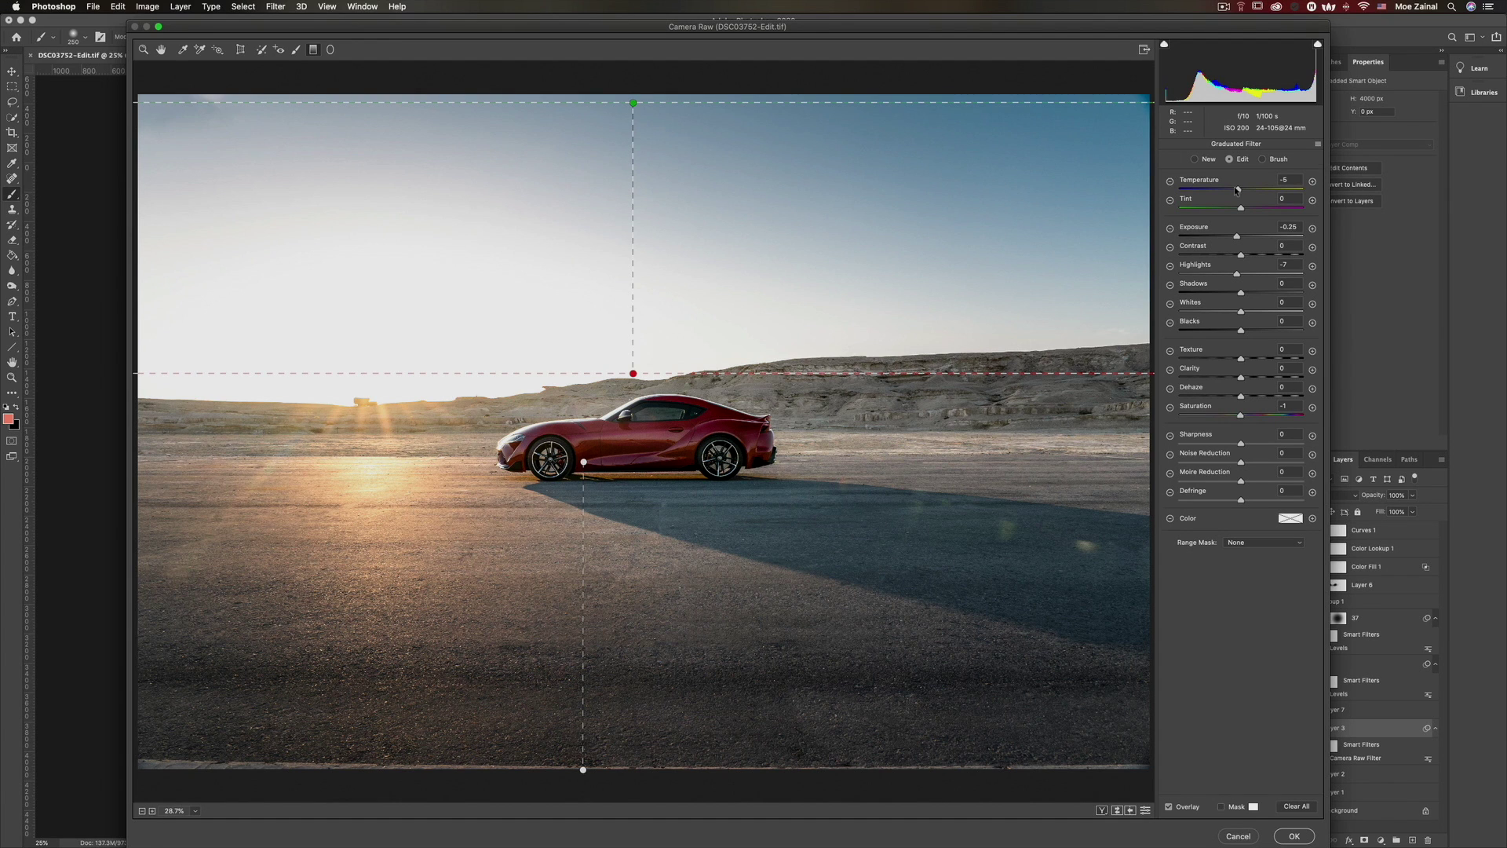
pyautogui.press('t')
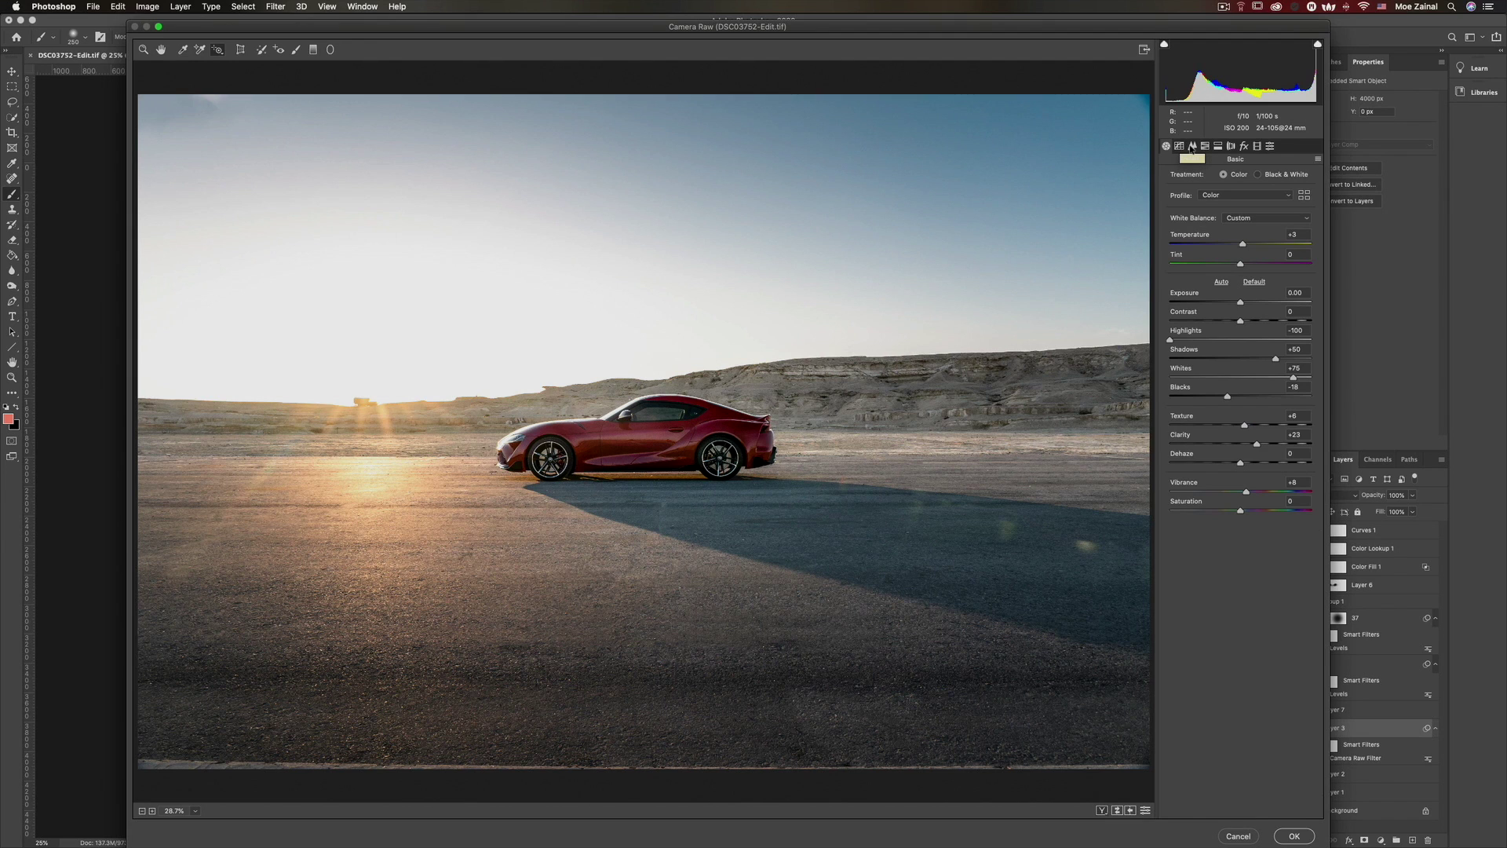
# - Raise the Detail sharpening Masking from 77 to 79 and apply the Camera Raw filter
pyautogui.click(1192, 146)
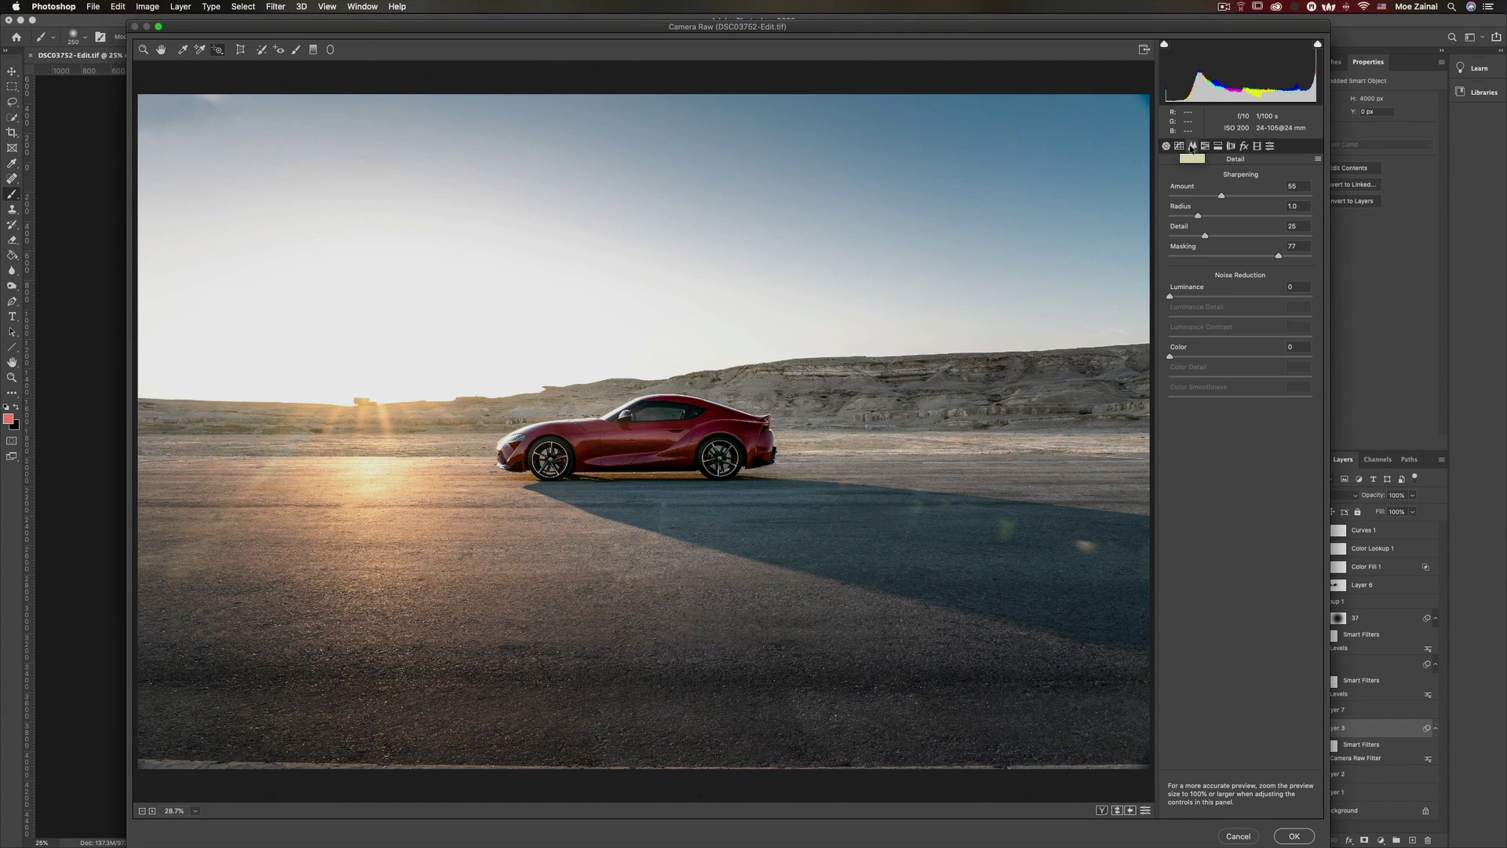
pyautogui.keyDown('alt'); pyautogui.click(1276, 257); pyautogui.keyUp('alt')
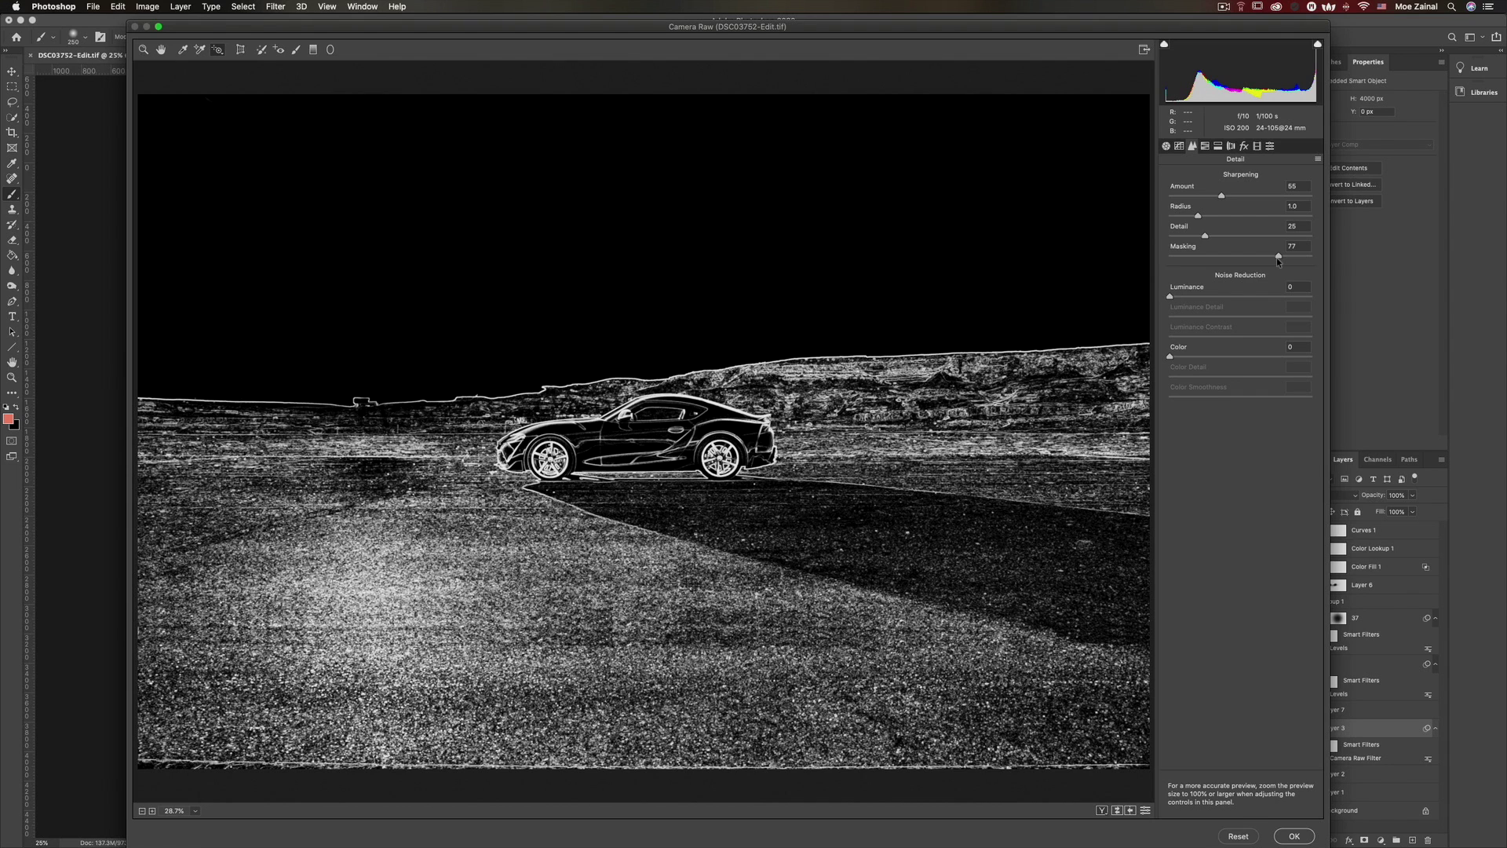
pyautogui.moveTo(1278, 262); pyautogui.dragTo(1279, 261)
pyautogui.moveTo(1279, 261); pyautogui.dragTo(1279, 261)
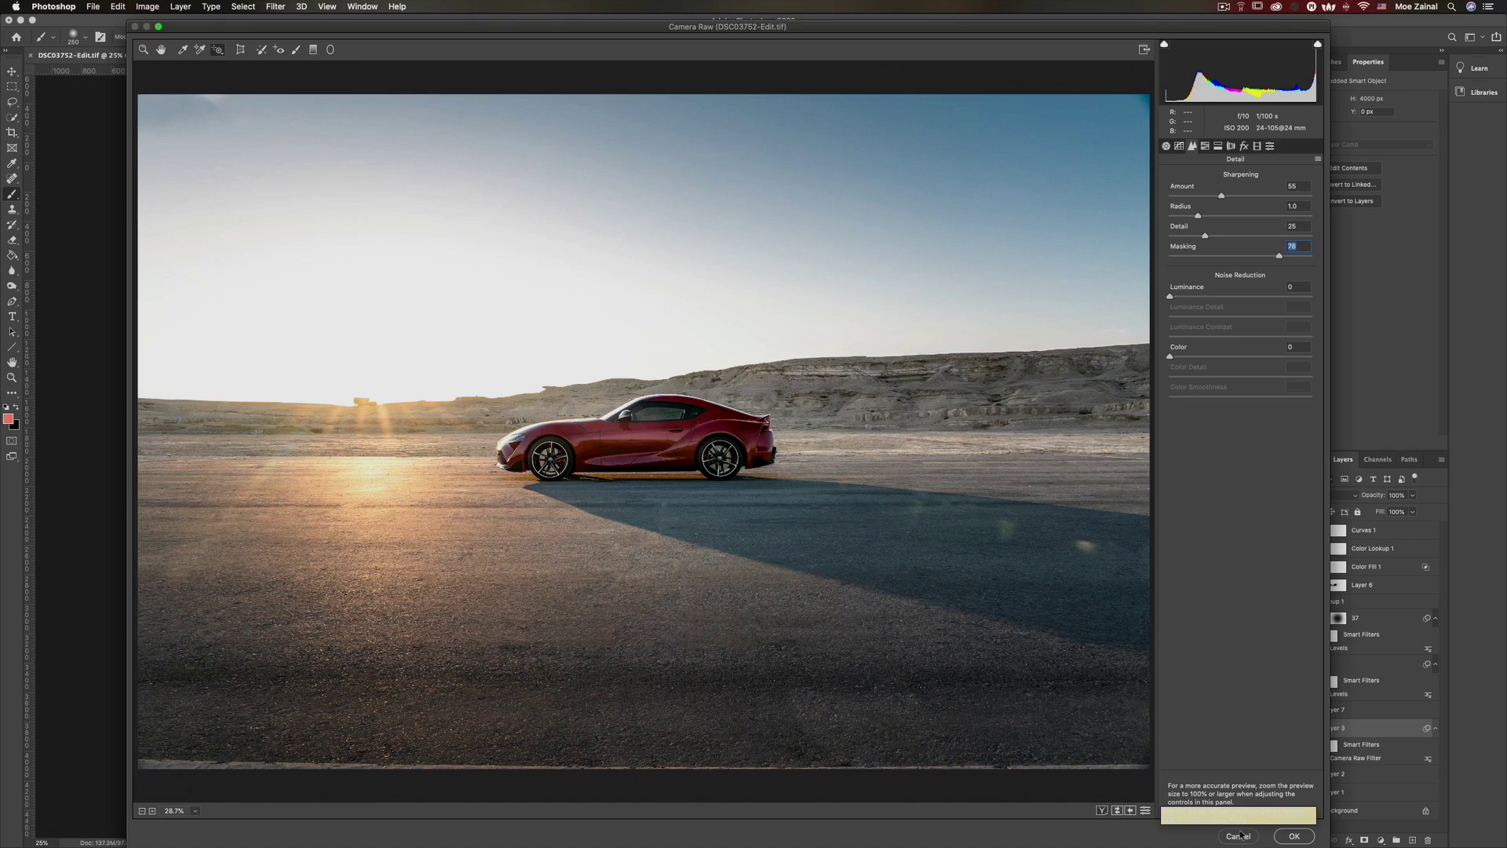
pyautogui.click(1294, 836)
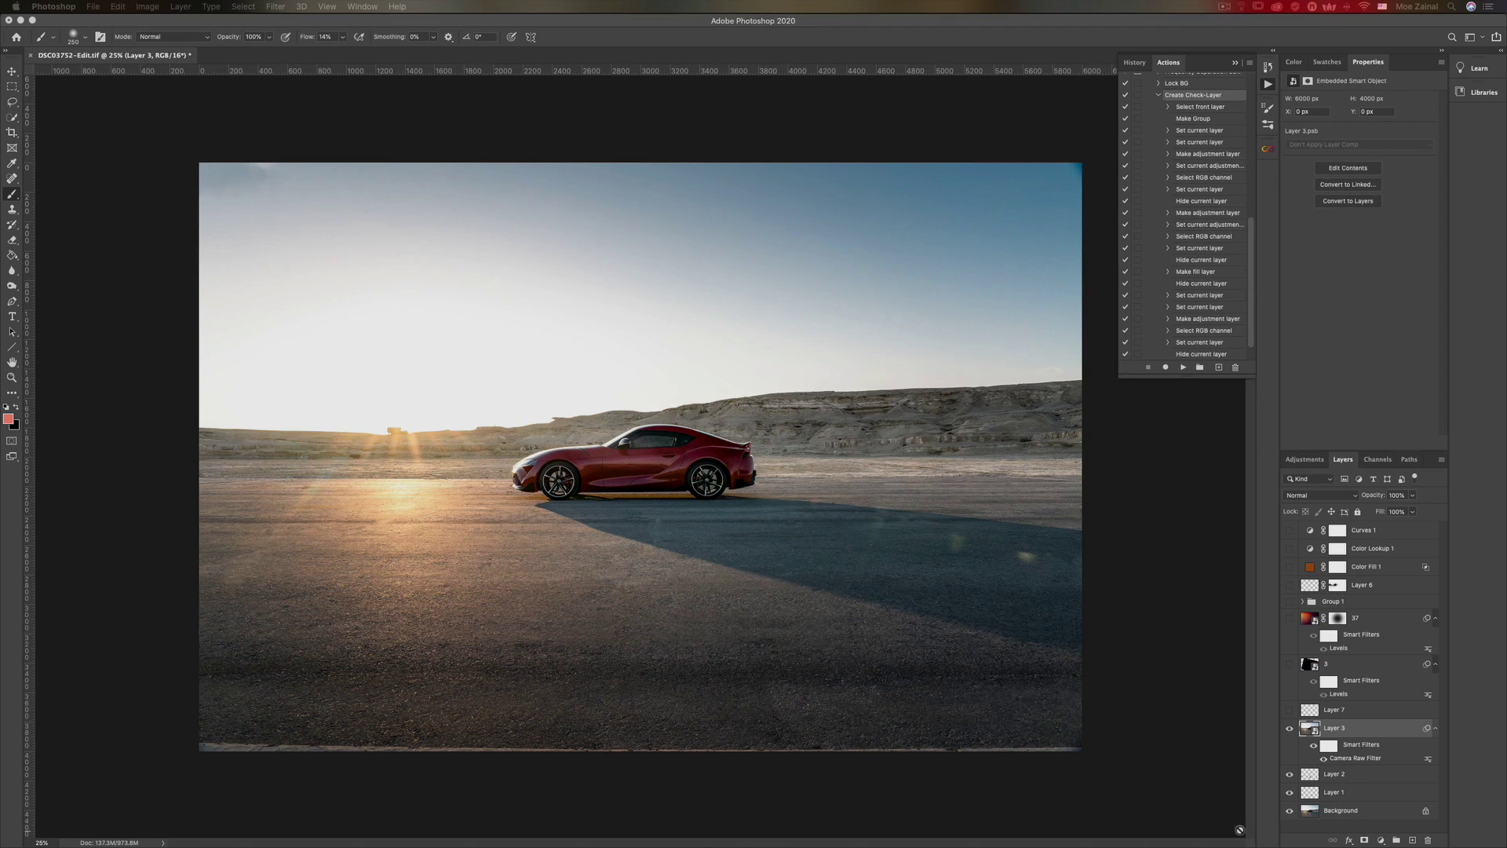
# - Turn on Layer 7's visibility
pyautogui.click(1287, 712)
# - Show light-leak layer 3, preview it at 100% opacity, then fade it to 11%
pyautogui.click(1289, 665)
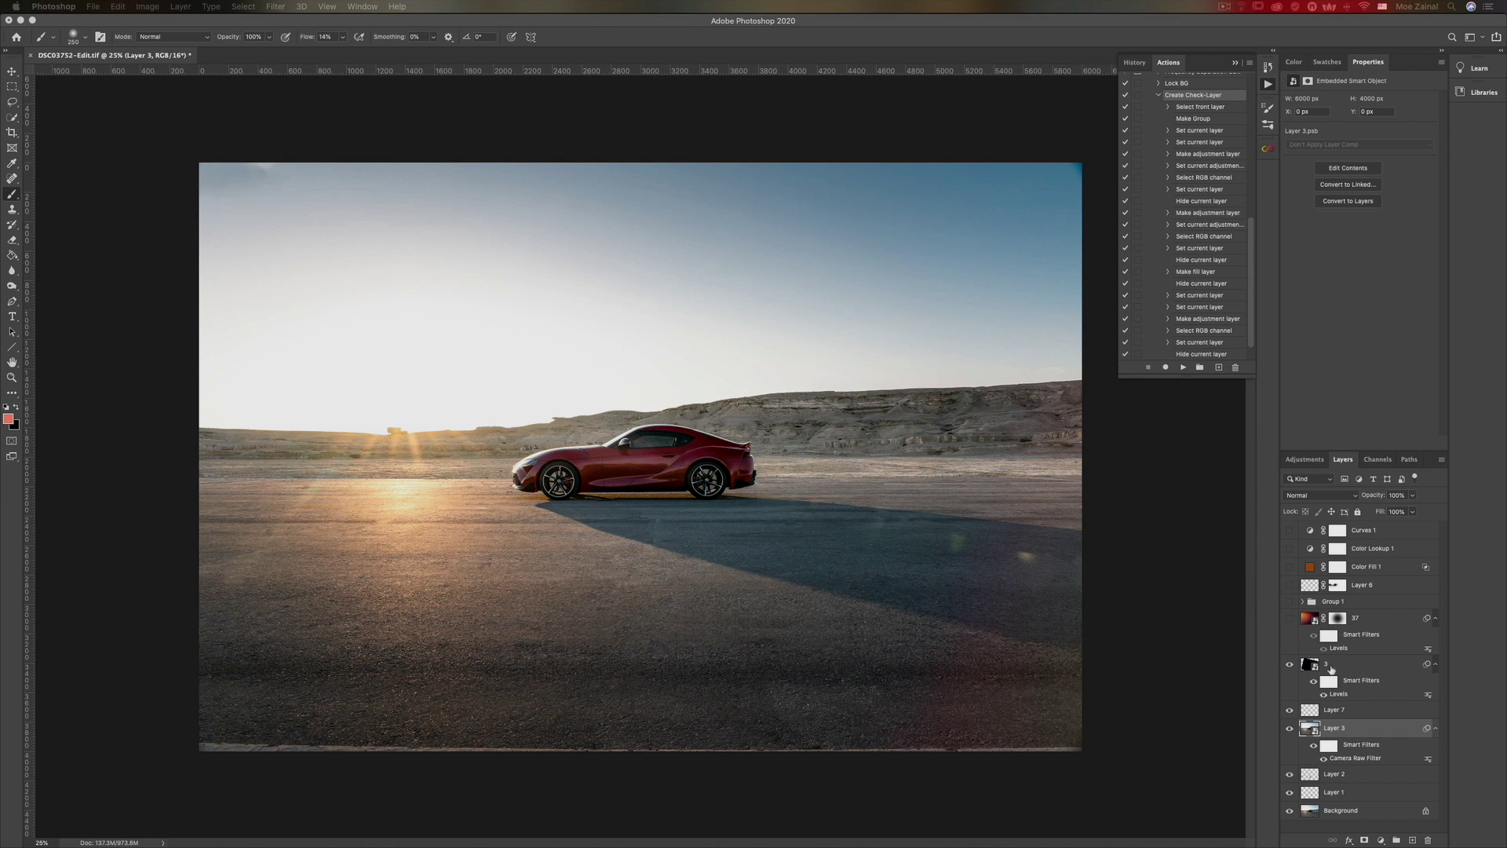
pyautogui.click(1326, 665)
pyautogui.click(1412, 495)
pyautogui.moveTo(1390, 510); pyautogui.dragTo(1463, 503)
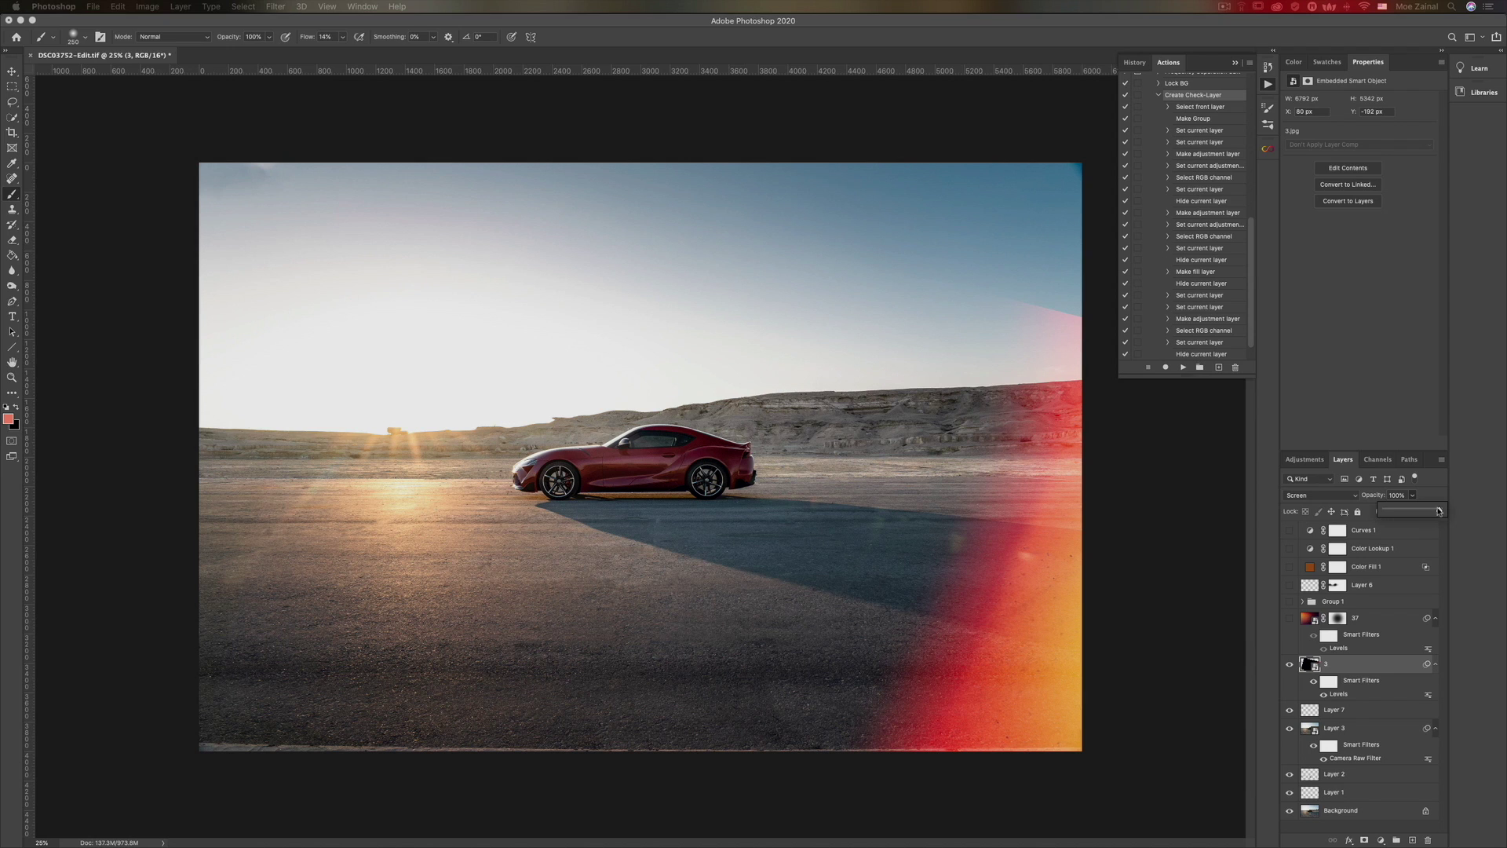
pyautogui.moveTo(1439, 511); pyautogui.dragTo(1392, 514)
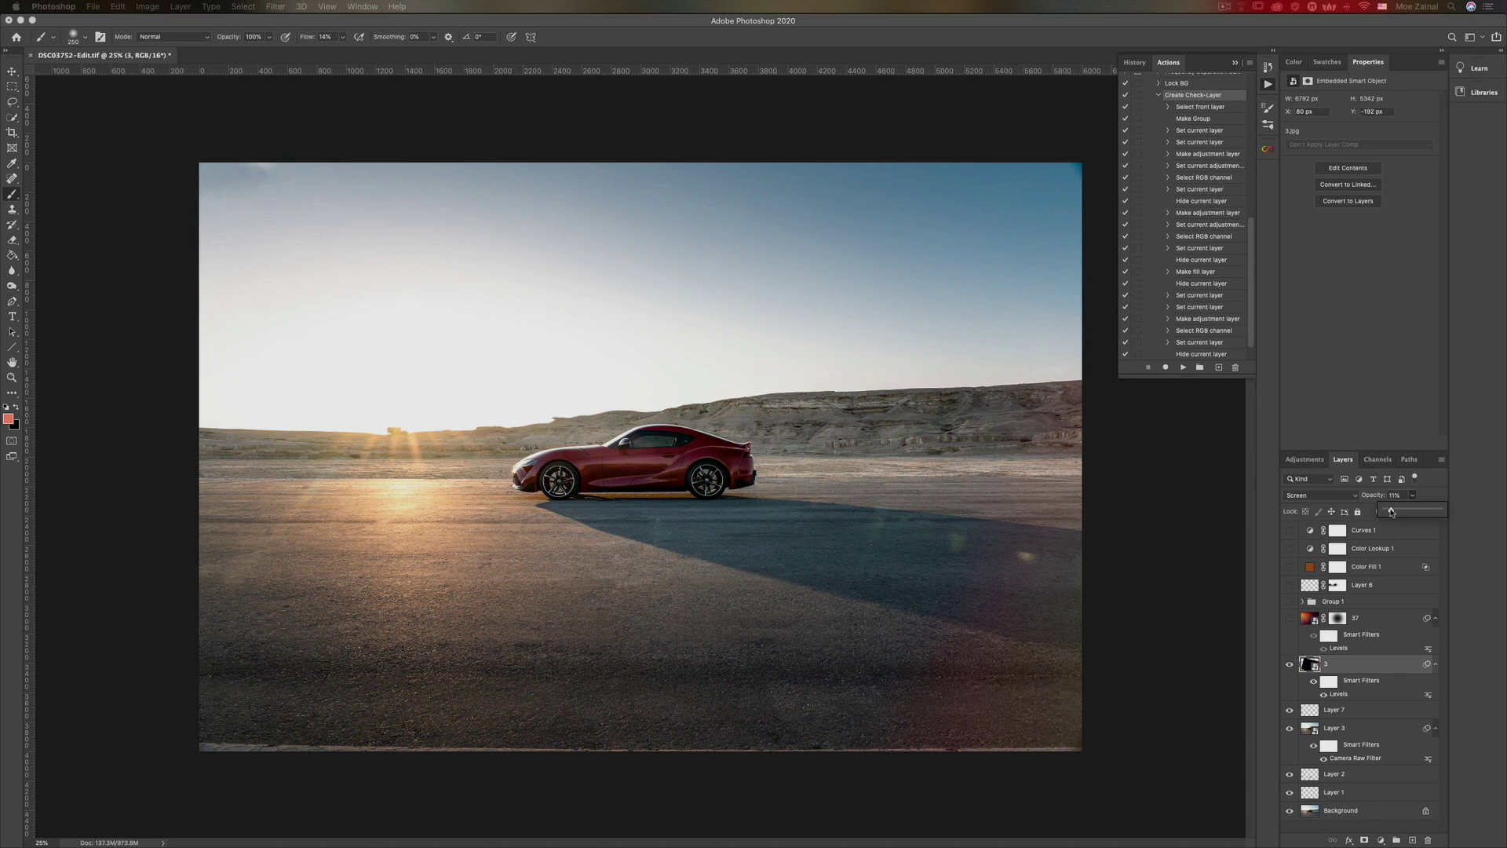
pyautogui.click(1390, 512)
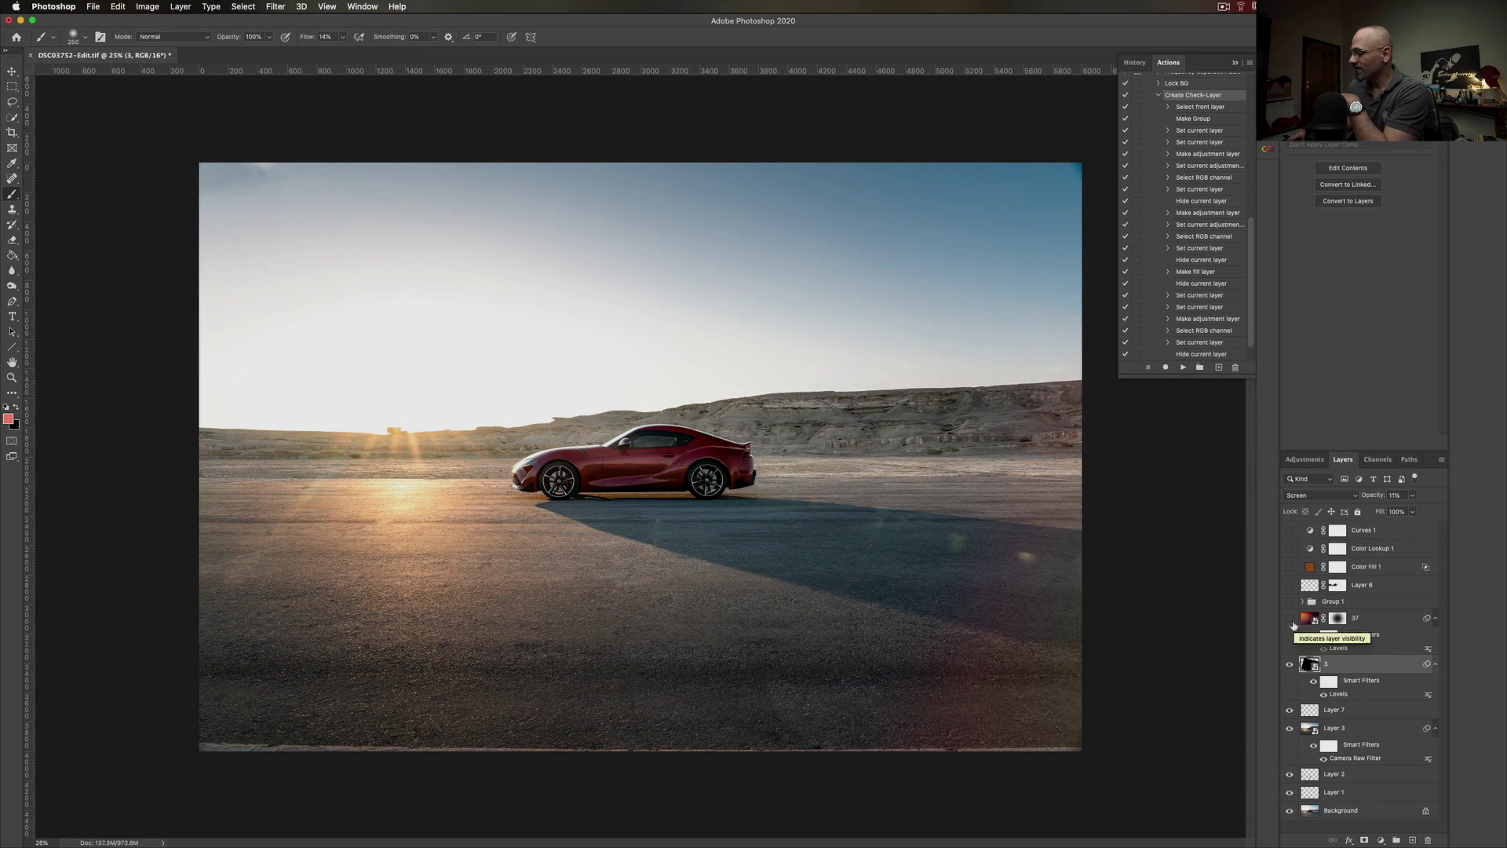
# - Show layer 37, preview its pink overlay at full strength, then set its opacity to 10%
pyautogui.click(1290, 618)
pyautogui.click(1373, 619)
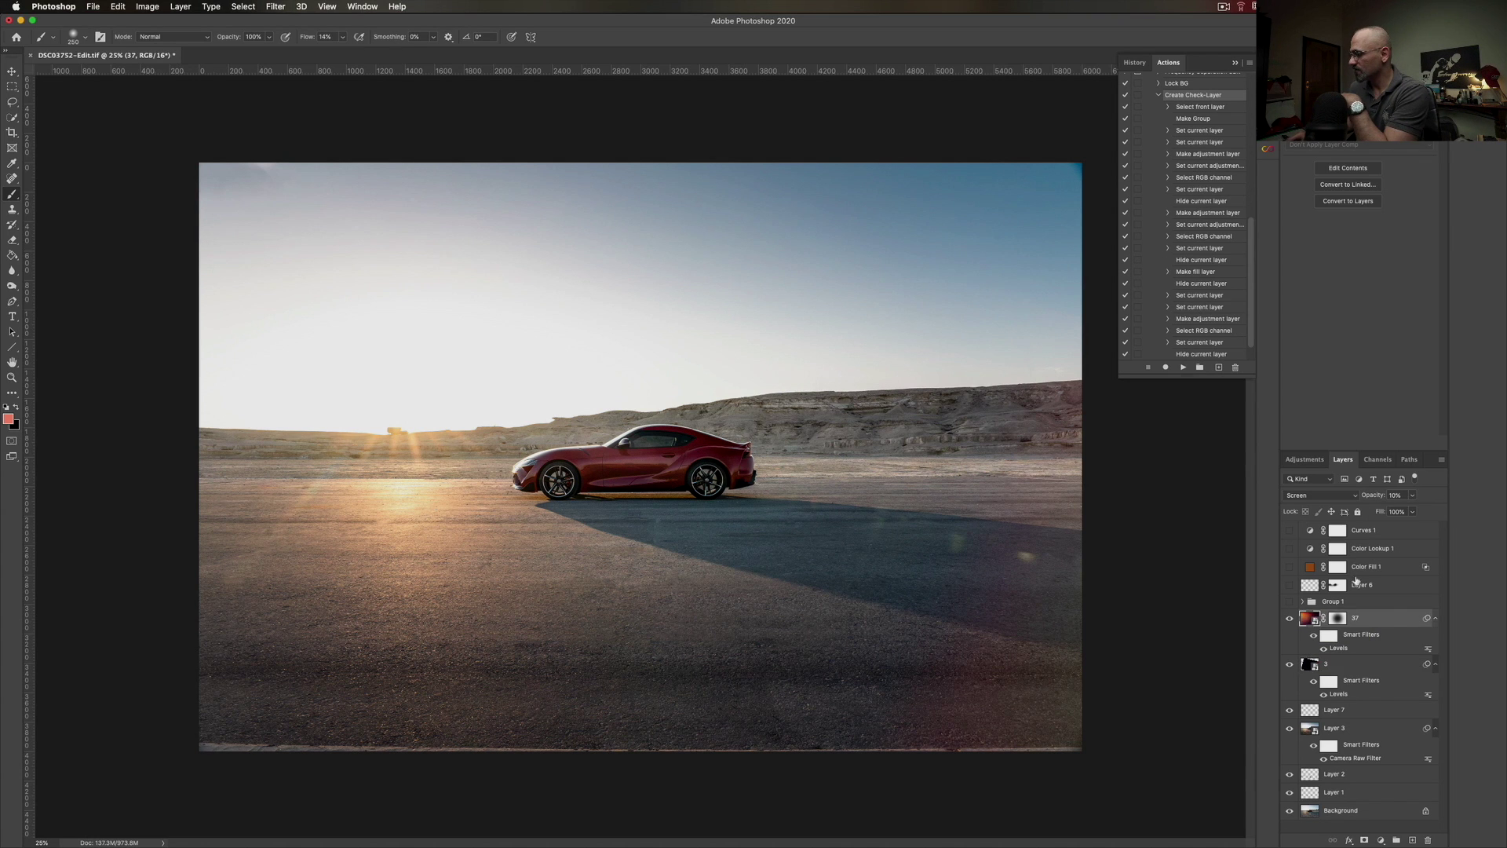
pyautogui.click(1412, 495)
pyautogui.moveTo(1384, 510); pyautogui.dragTo(1499, 514)
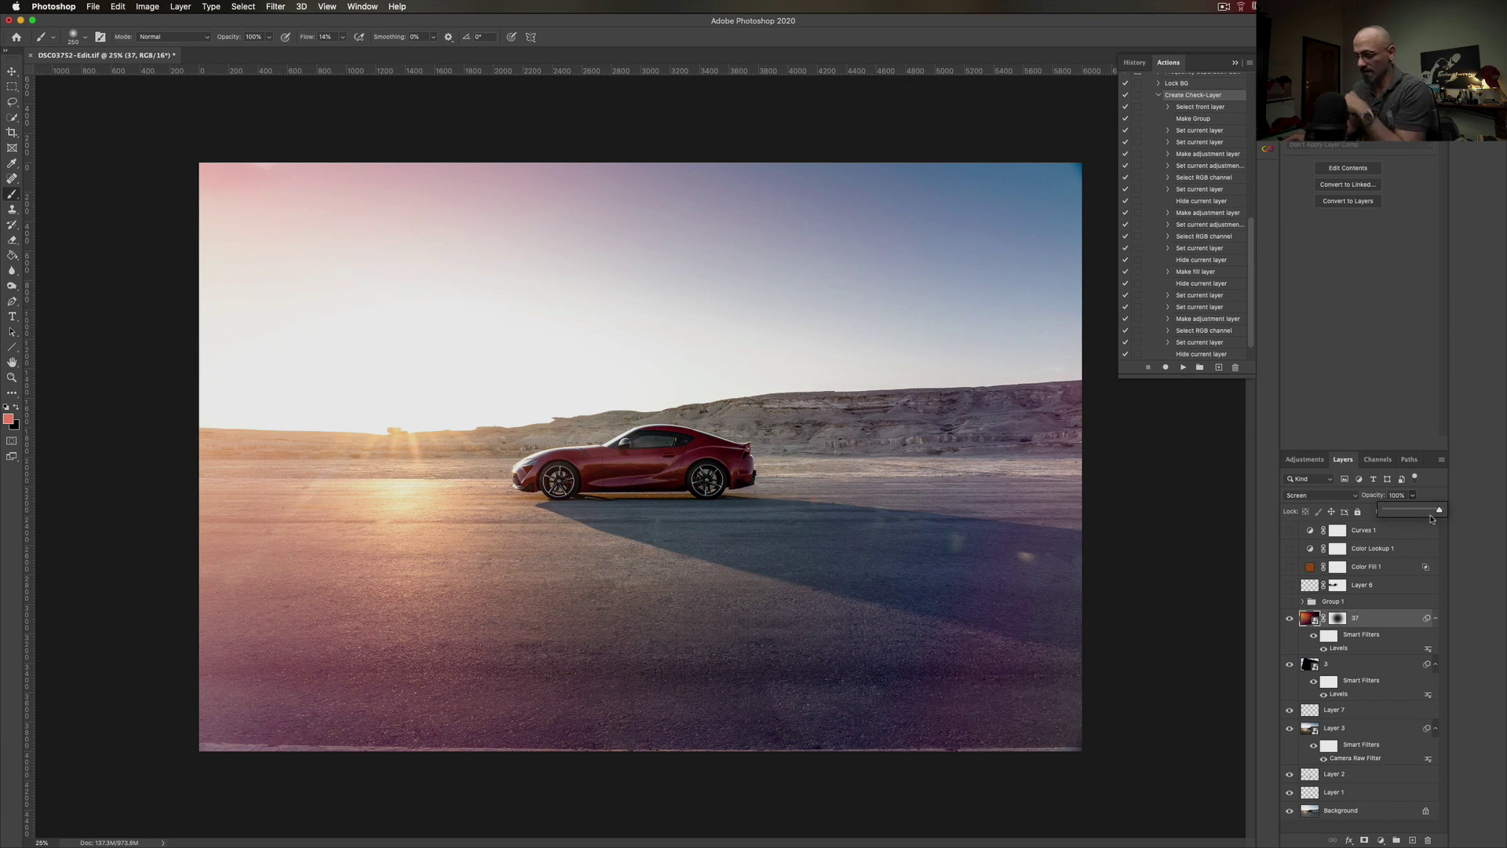
pyautogui.write('10')
pyautogui.press('Return')
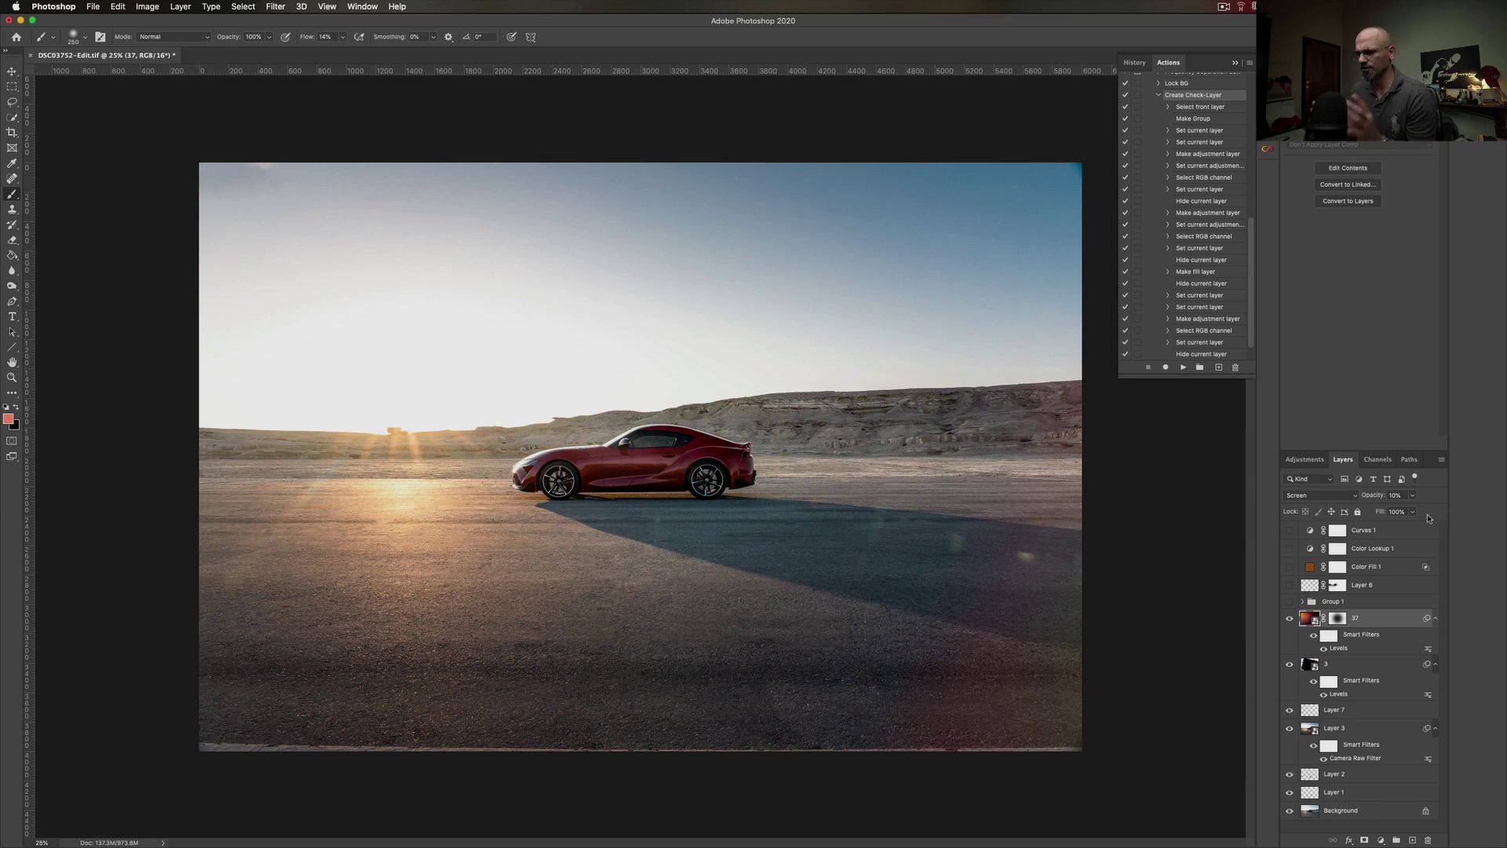
# - Turn on Group 1's sun-boost overlays, comparing Layer 4 and Layer 5, then collapse the group
pyautogui.click(1303, 601)
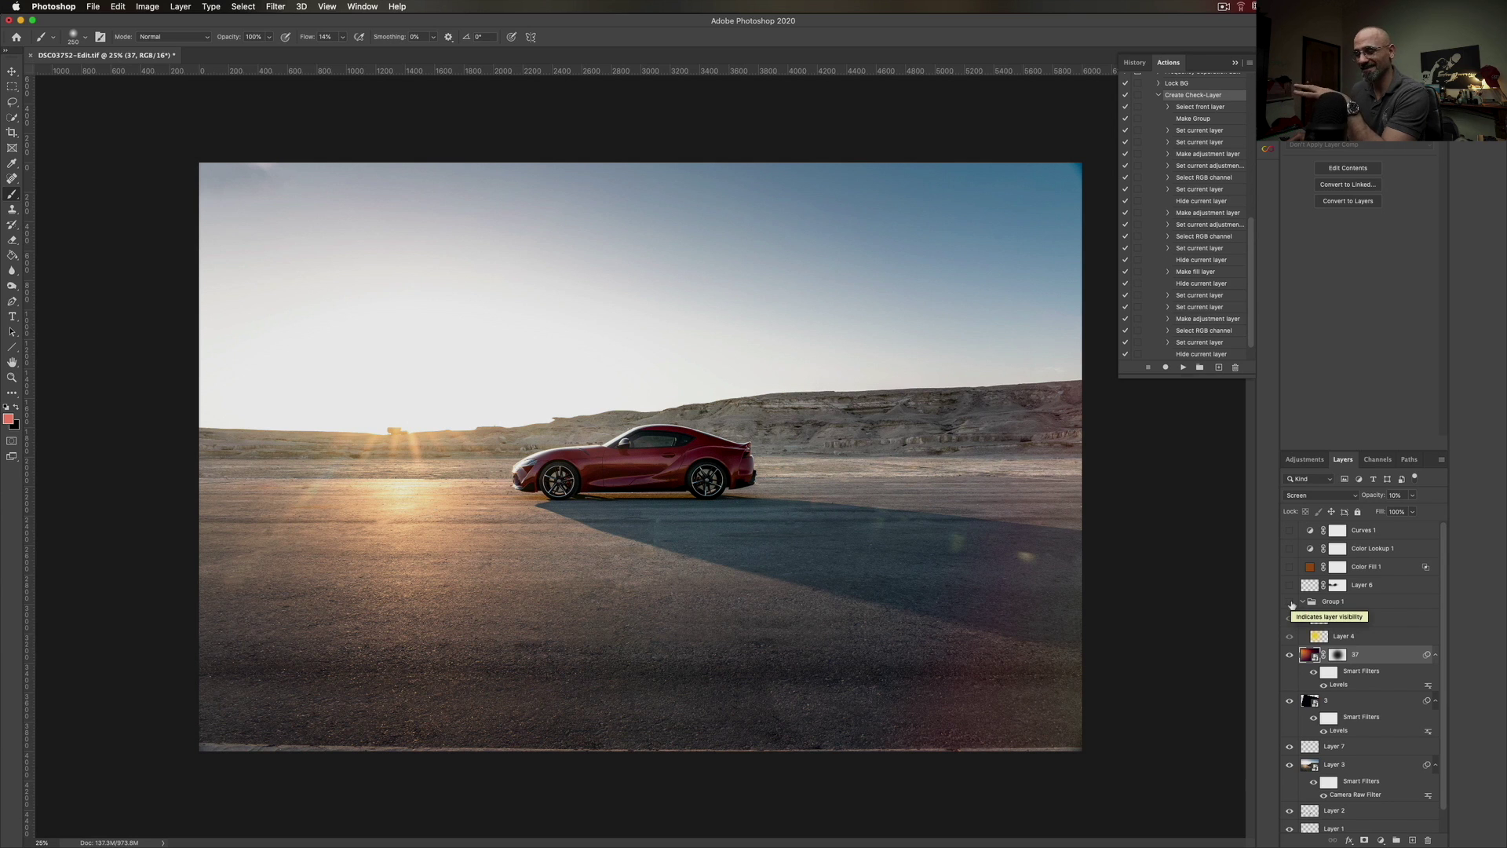
pyautogui.click(1289, 602)
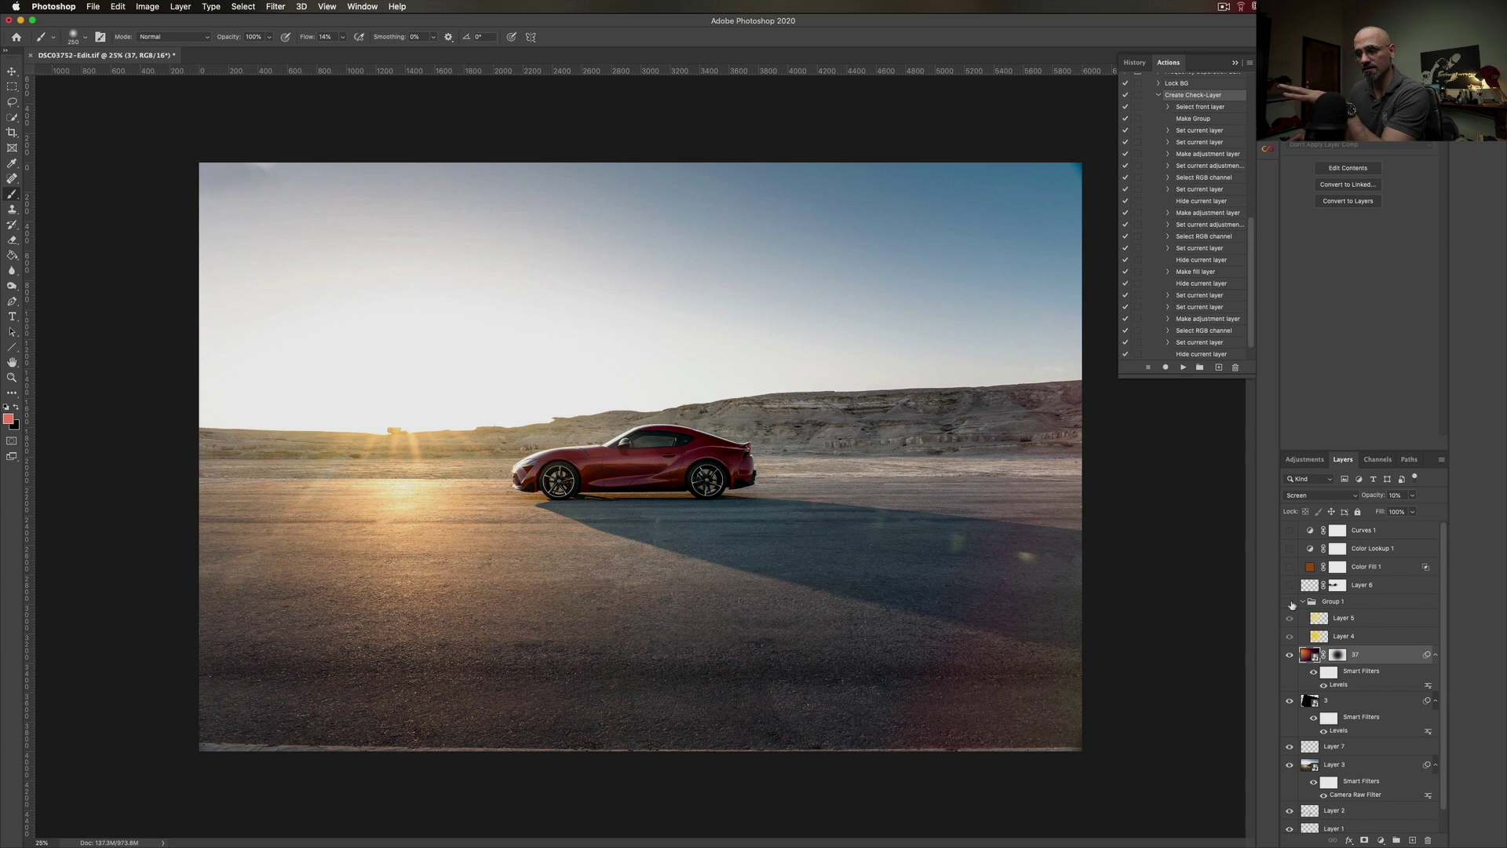
pyautogui.click(1332, 637)
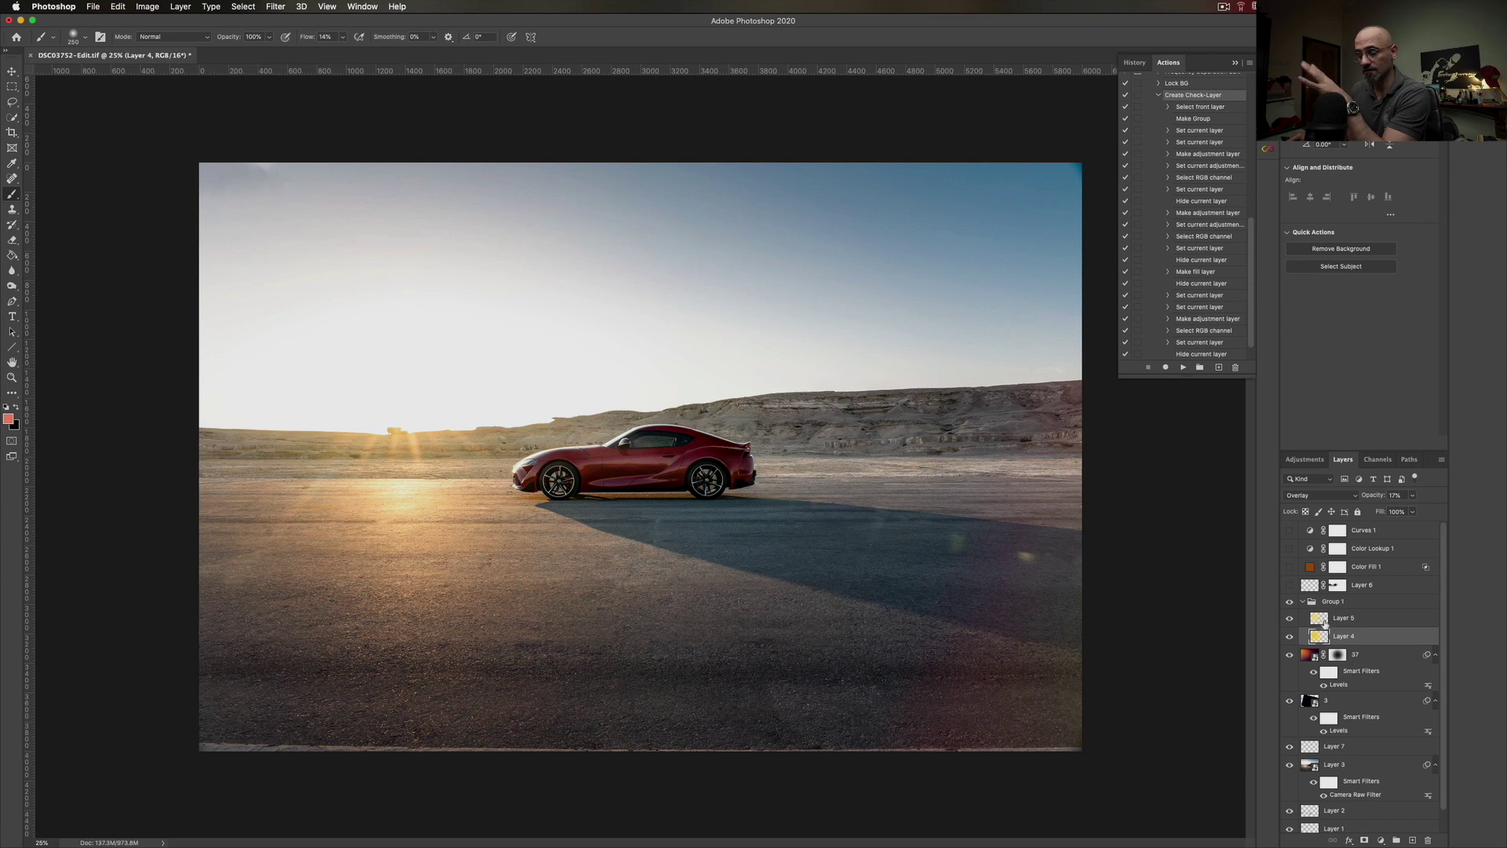
pyautogui.click(1324, 620)
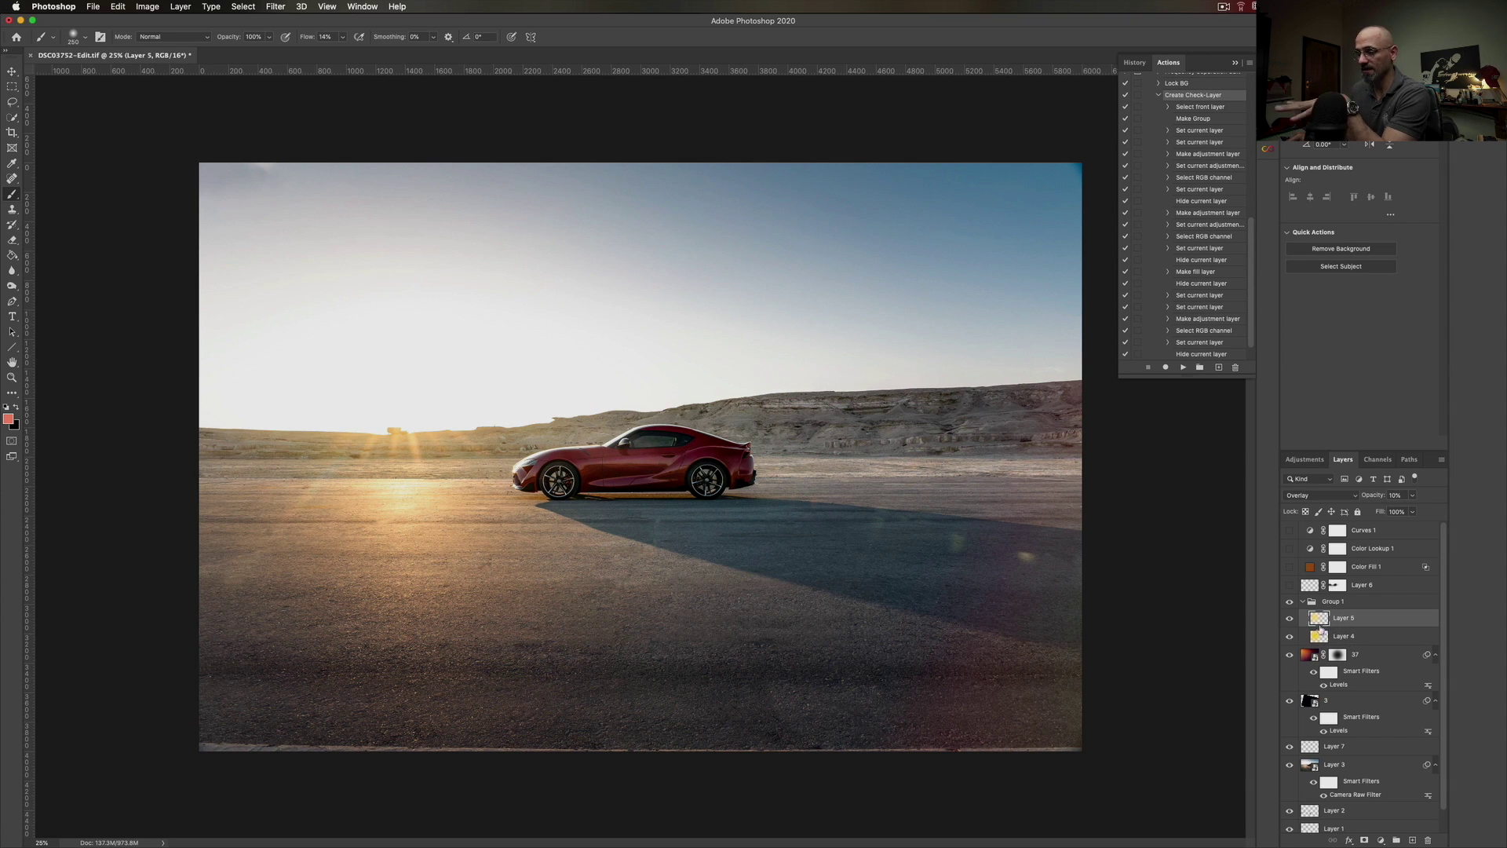
pyautogui.moveTo(1290, 638)
pyautogui.mouseDown()
pyautogui.moveTo(1291, 619)
pyautogui.moveTo(1290, 638)
pyautogui.mouseUp()
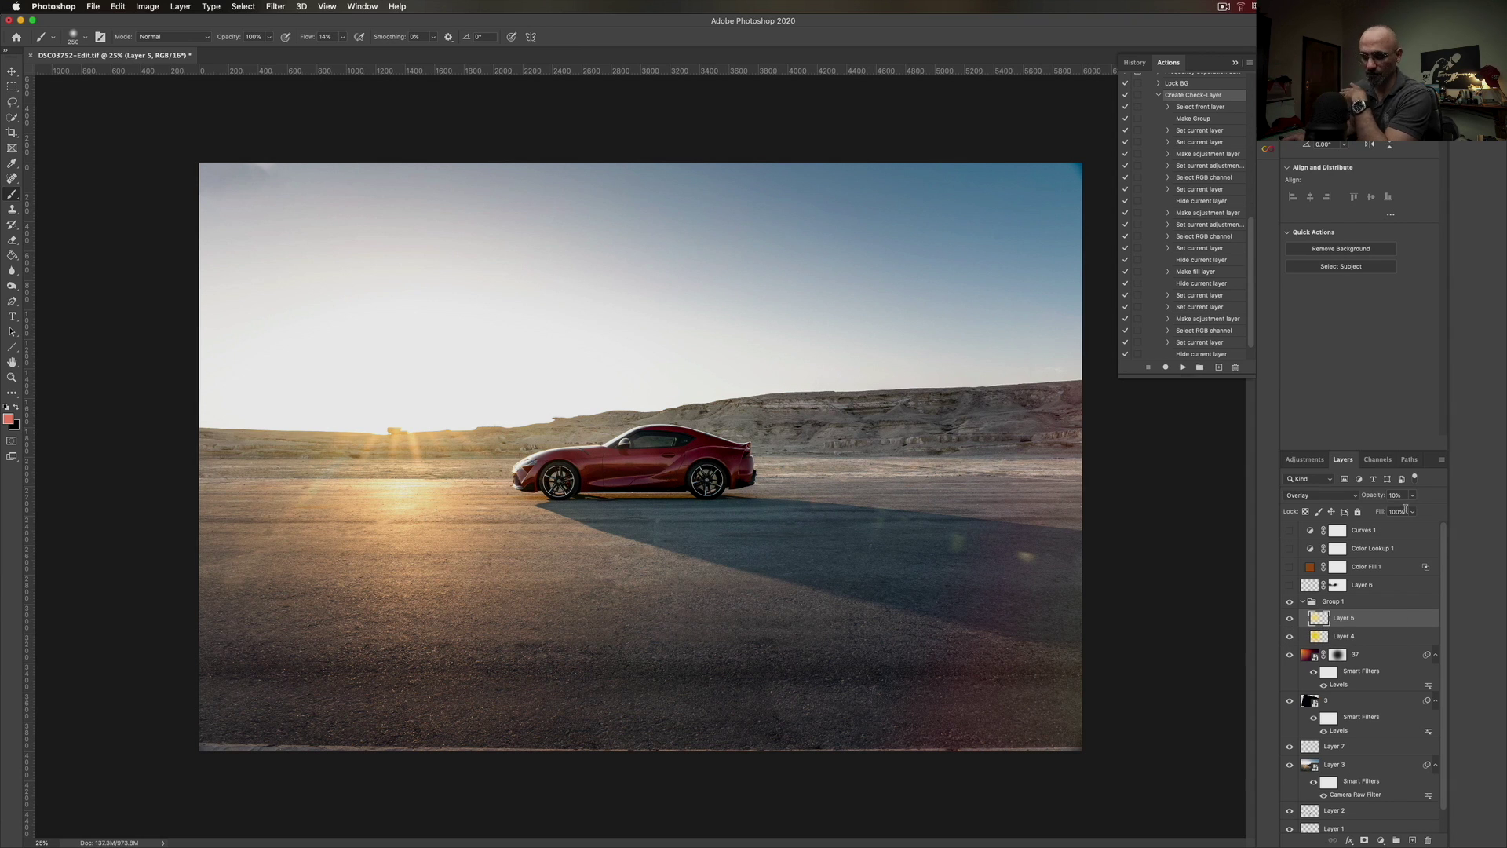
pyautogui.click(1345, 636)
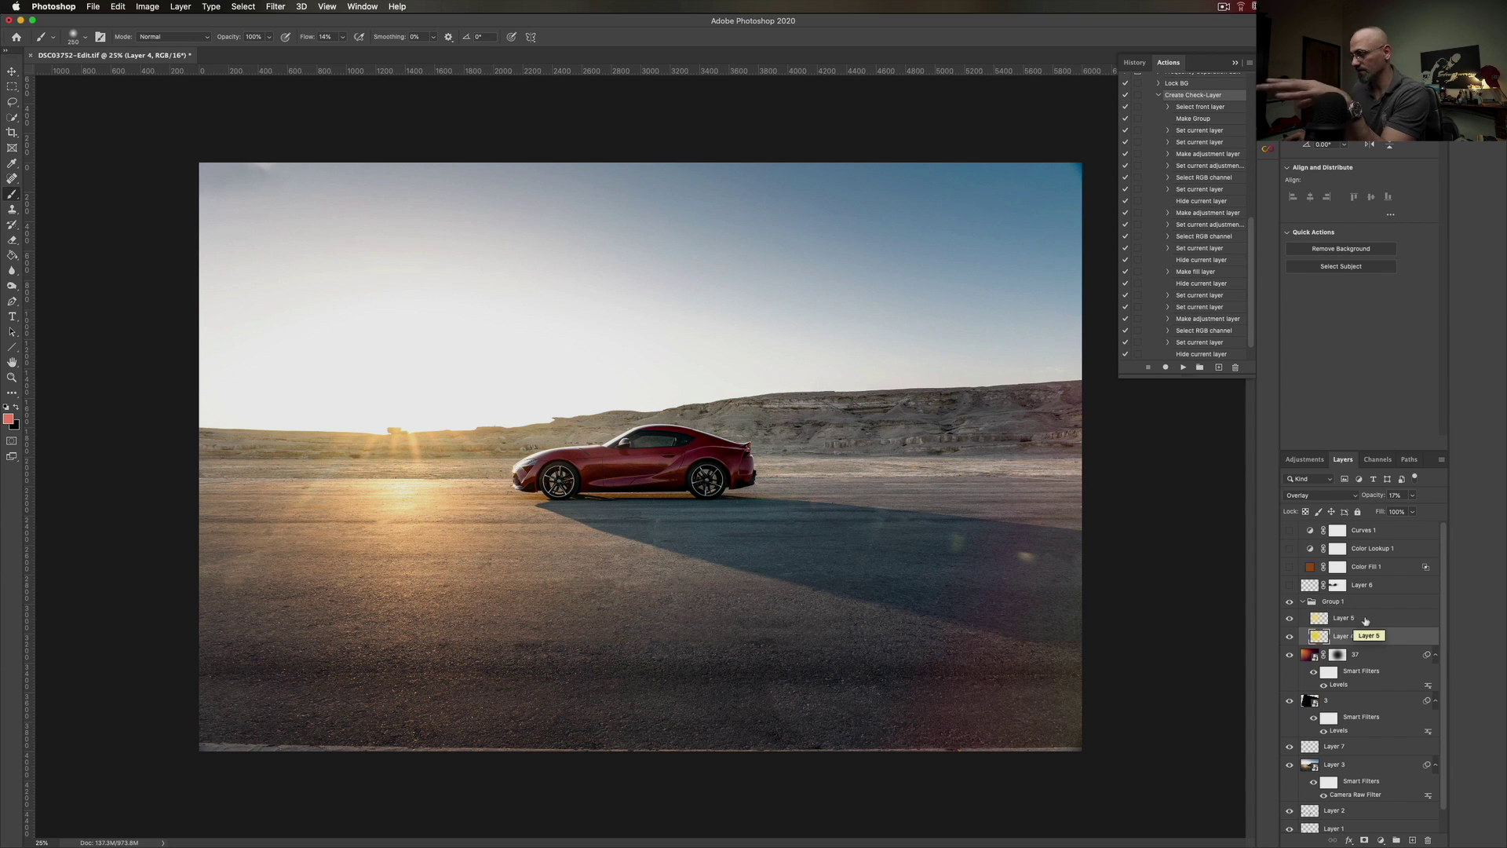
pyautogui.click(1303, 601)
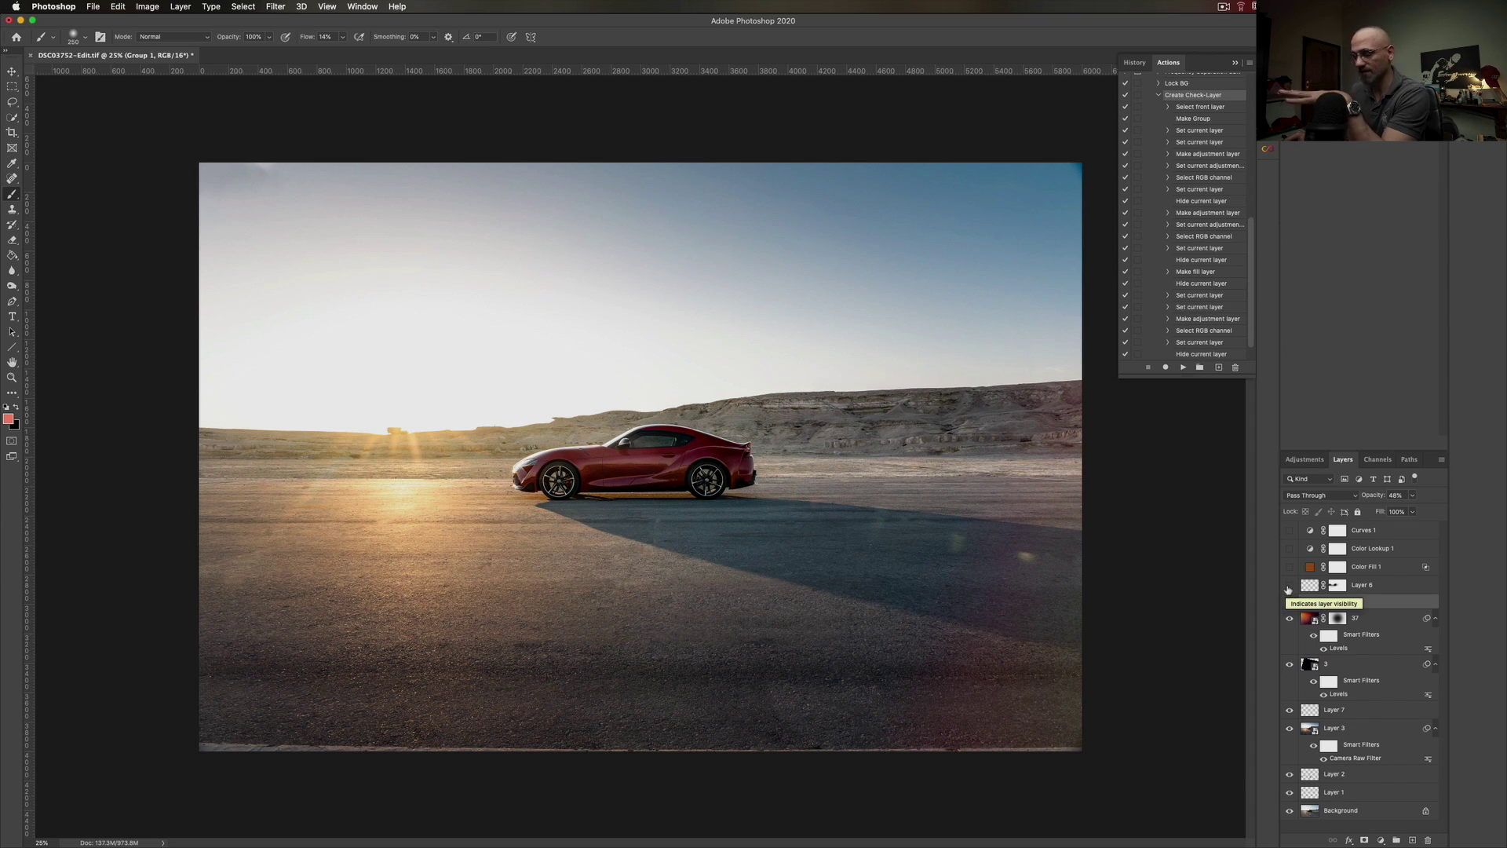
# - Turn on Overlay Layer 6 at 66%, zooming in to compare the horizon glow on and off
pyautogui.click(1287, 587)
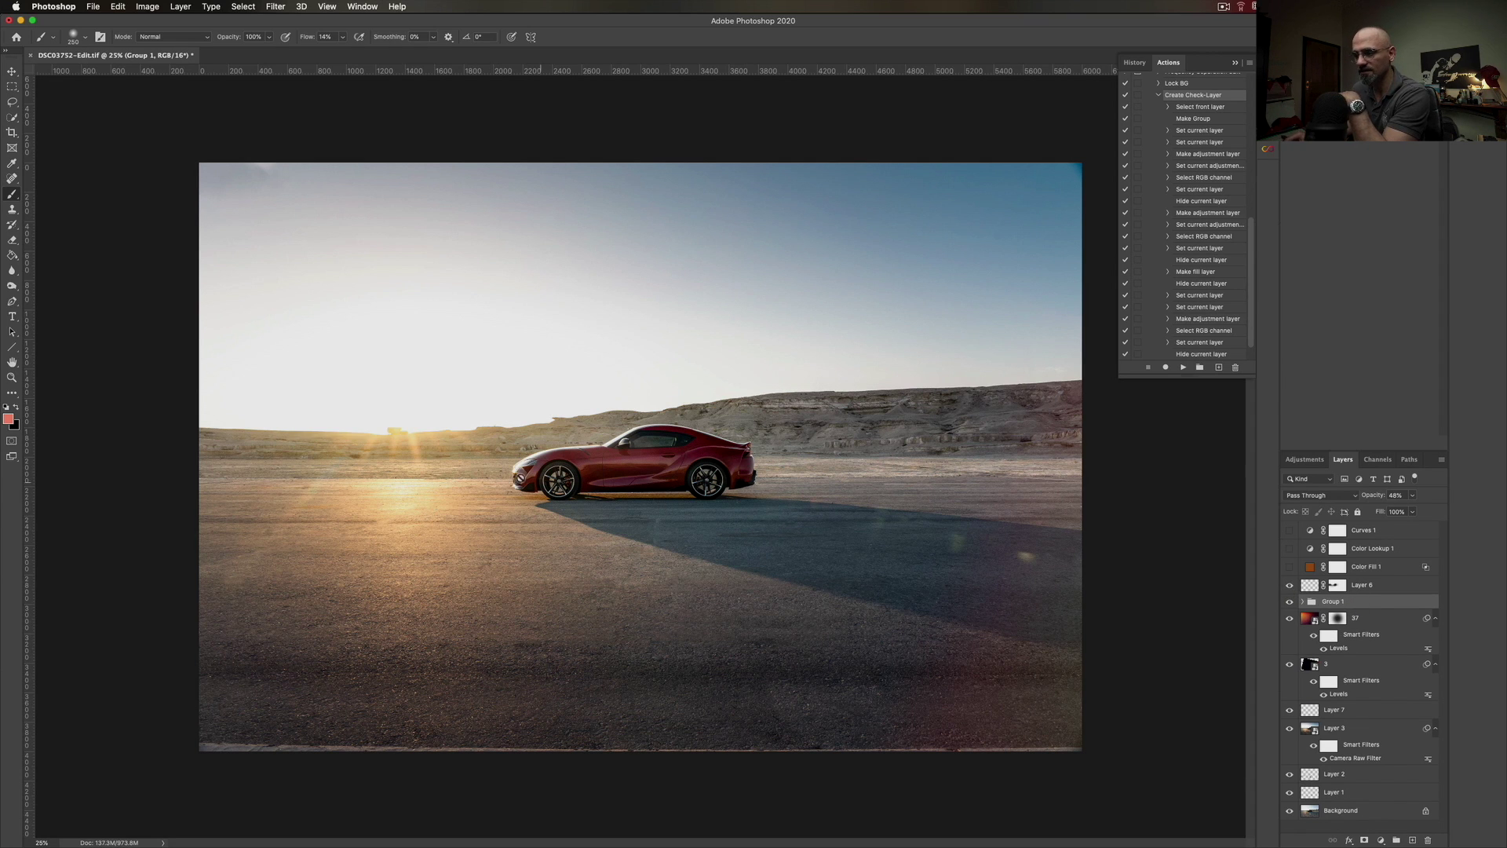
pyautogui.press('z')
pyautogui.click(410, 433)
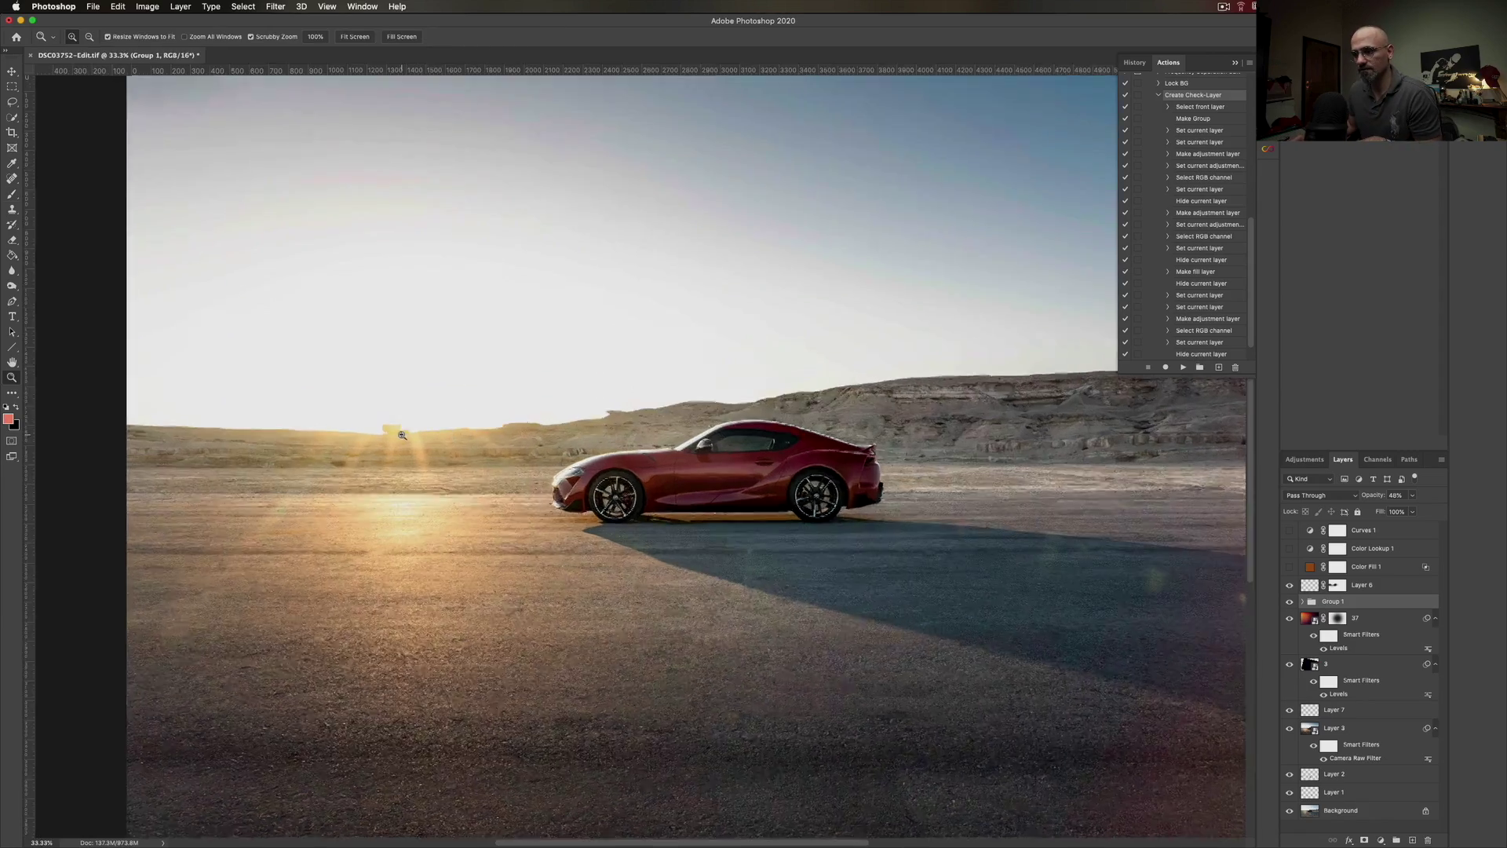
pyautogui.click(384, 437)
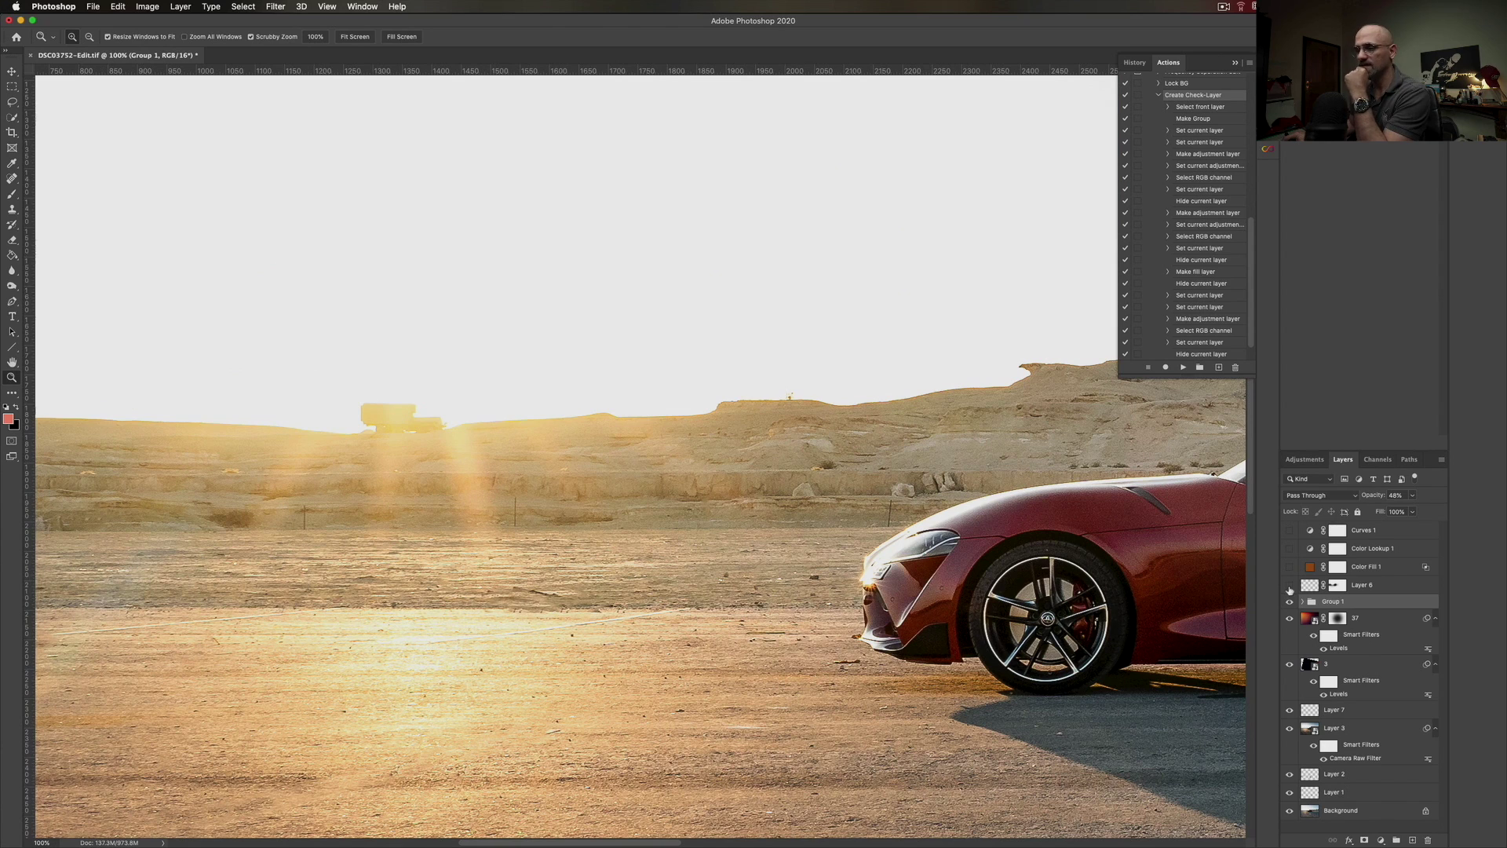
pyautogui.click(1289, 585)
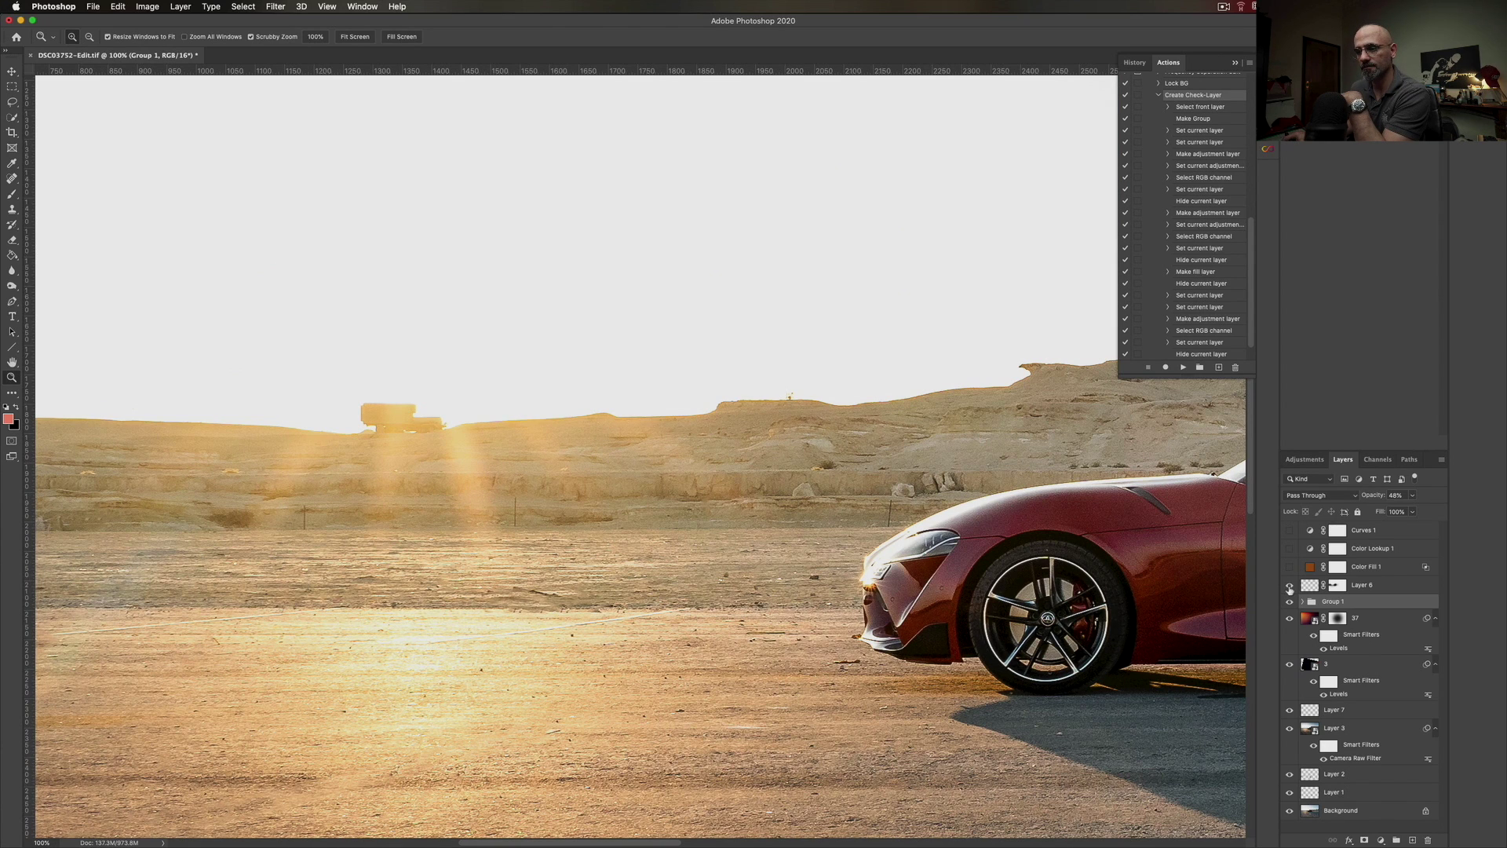
pyautogui.click(1289, 586)
pyautogui.click(1289, 586)
pyautogui.click(1289, 586)
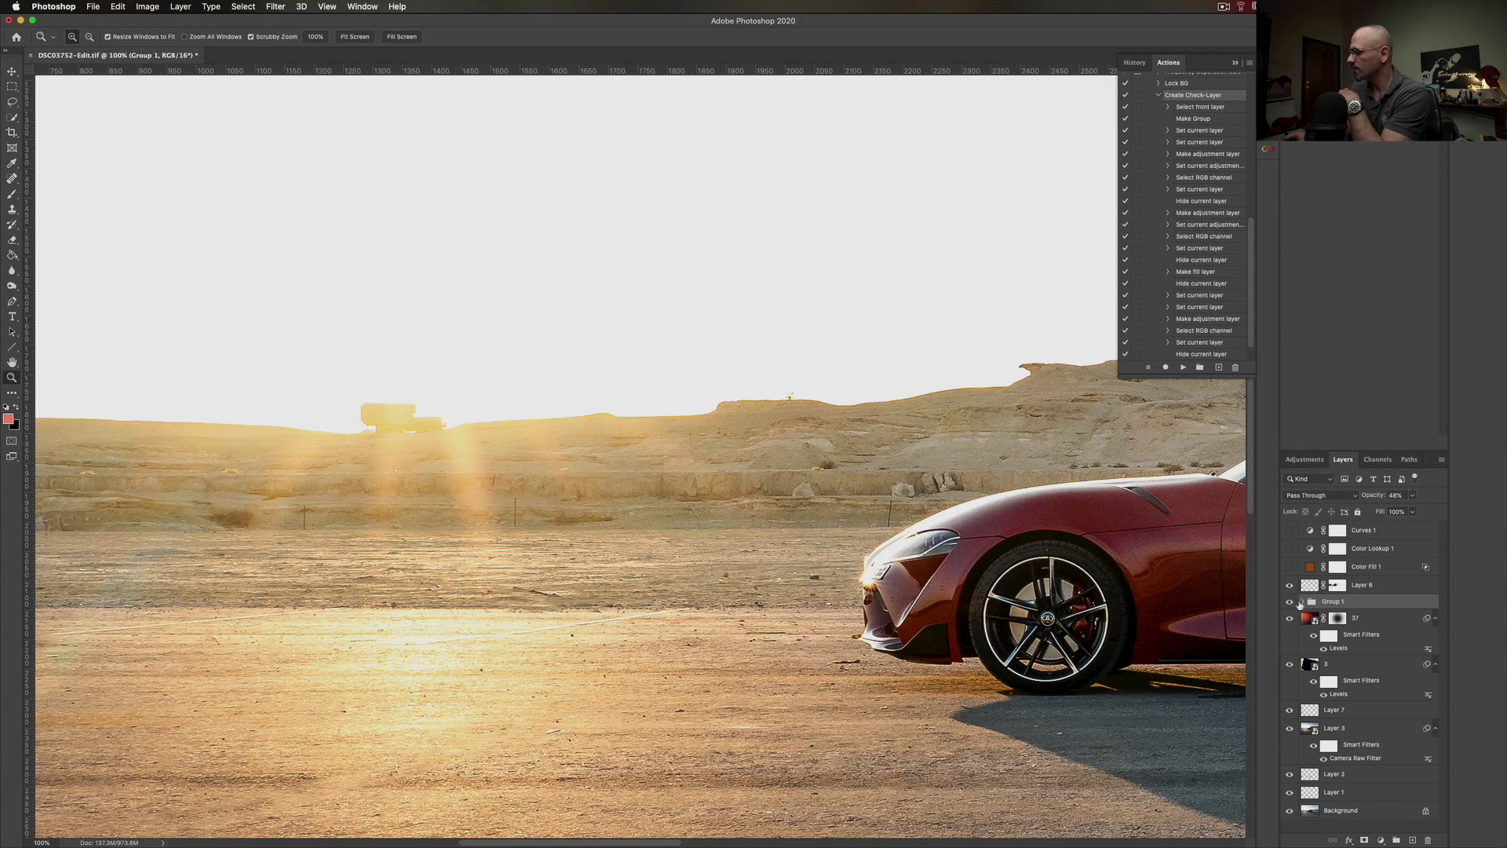
pyautogui.click(1289, 585)
pyautogui.click(1344, 583)
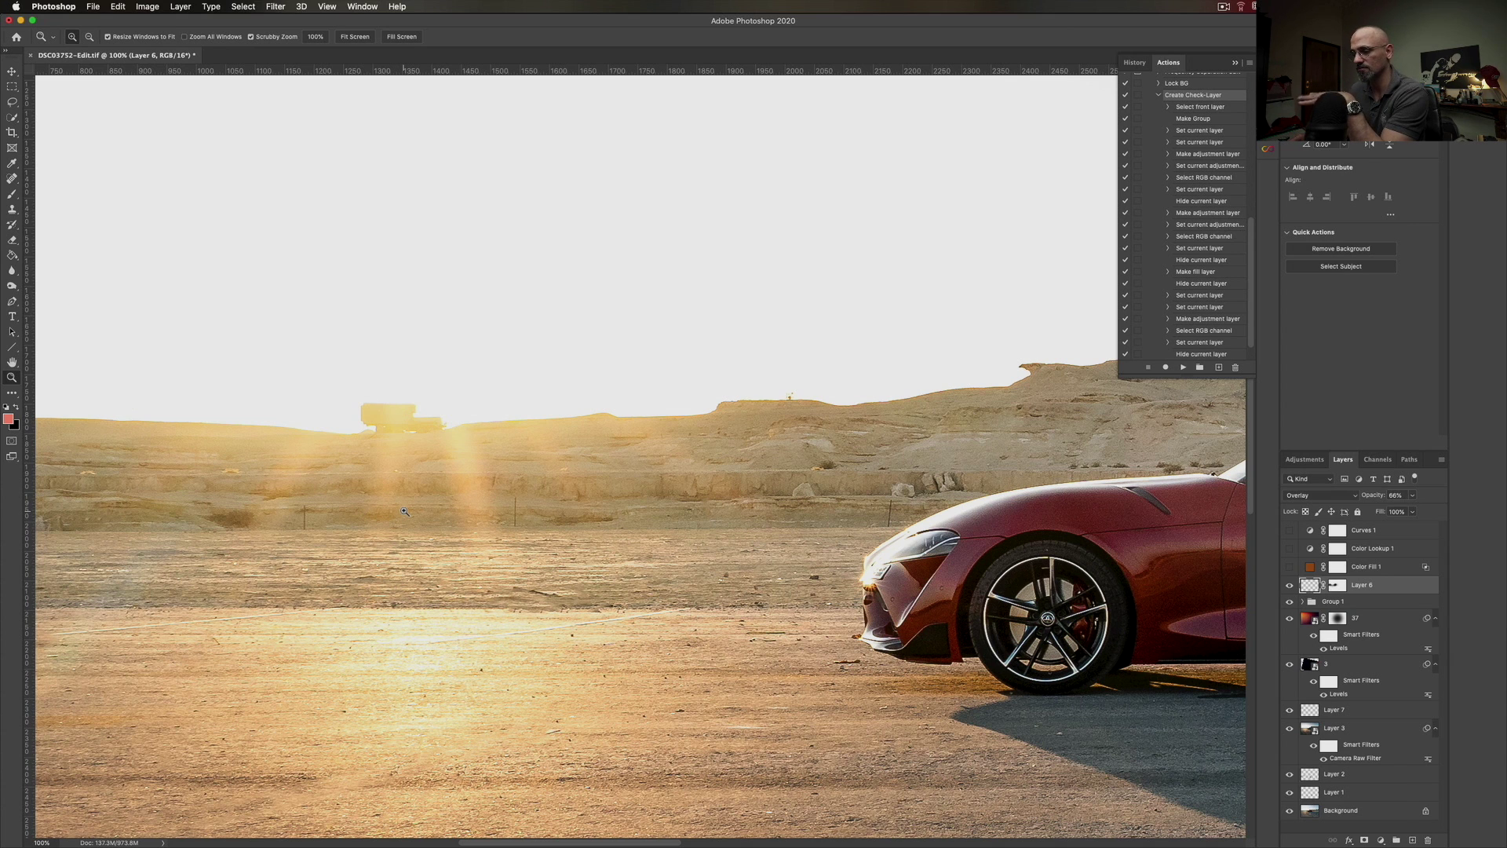
pyautogui.press('super+0')
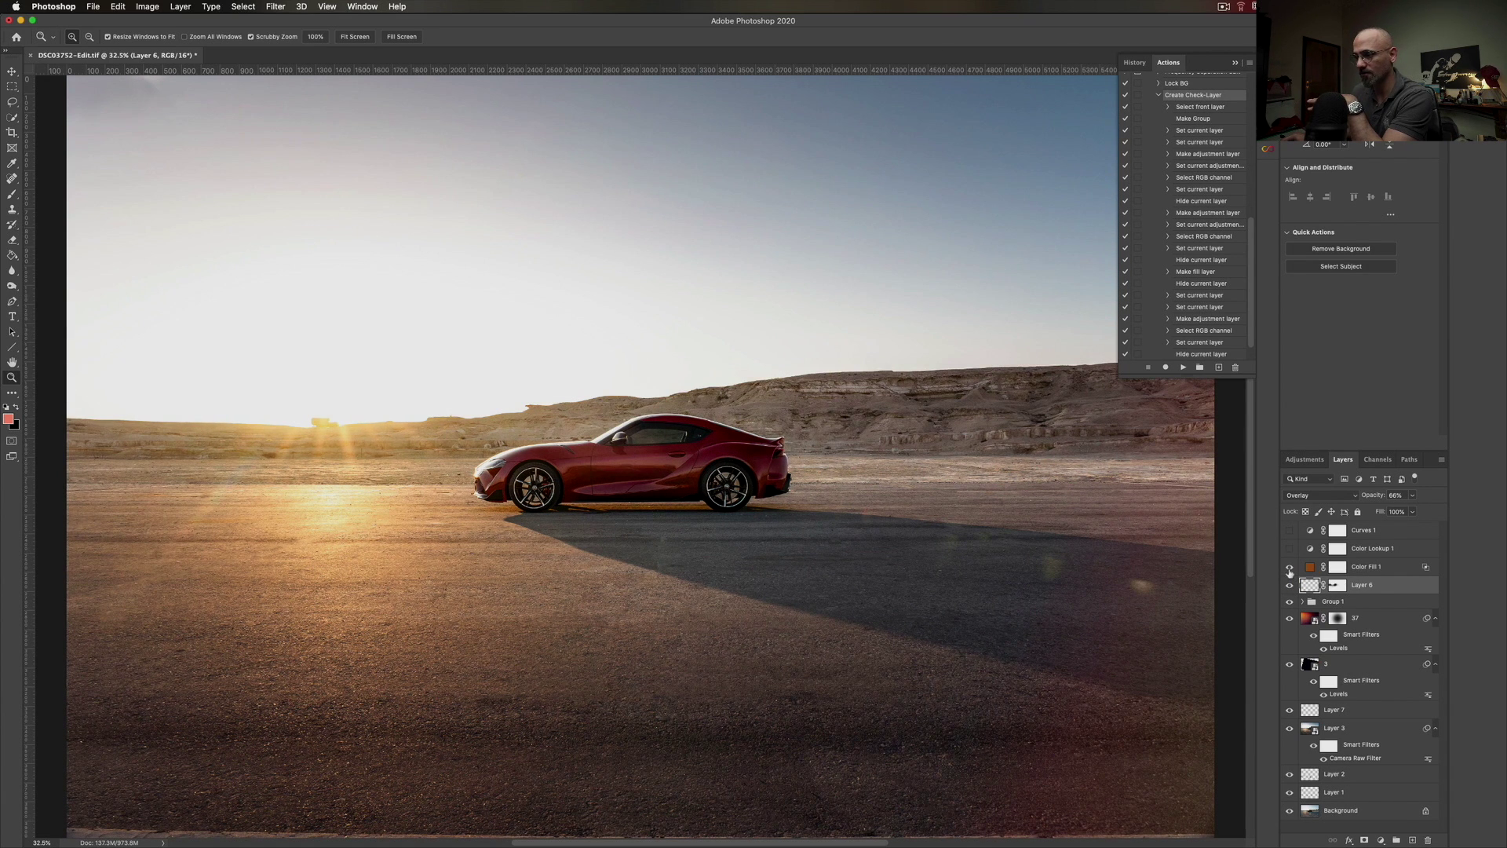
# - Show Color Fill 1 and set it to 100% opacity with Normal blending
pyautogui.click(1289, 567)
pyautogui.click(1307, 568)
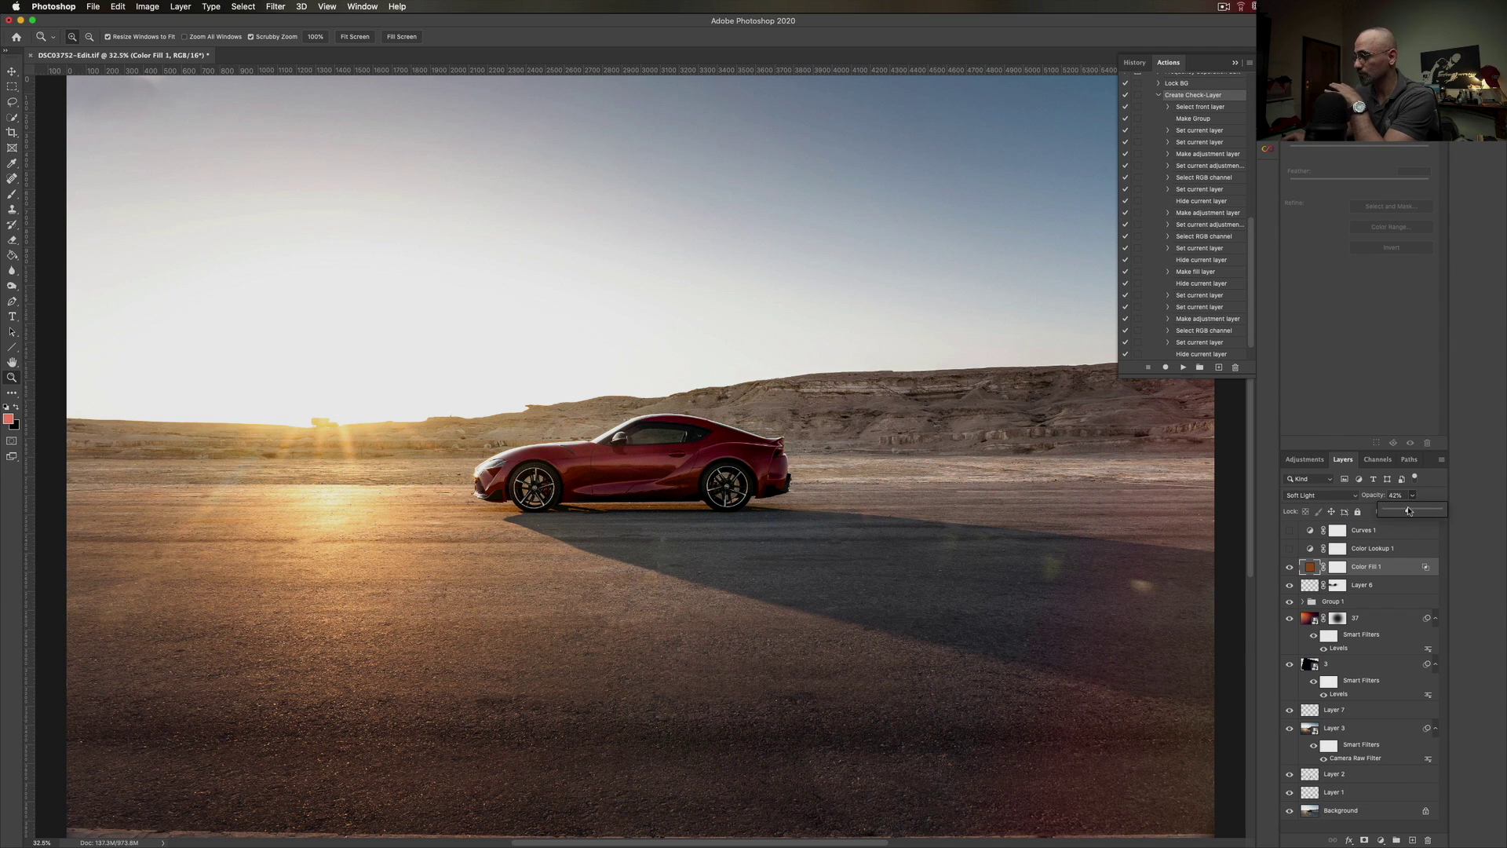
pyautogui.moveTo(1409, 512); pyautogui.dragTo(1495, 506)
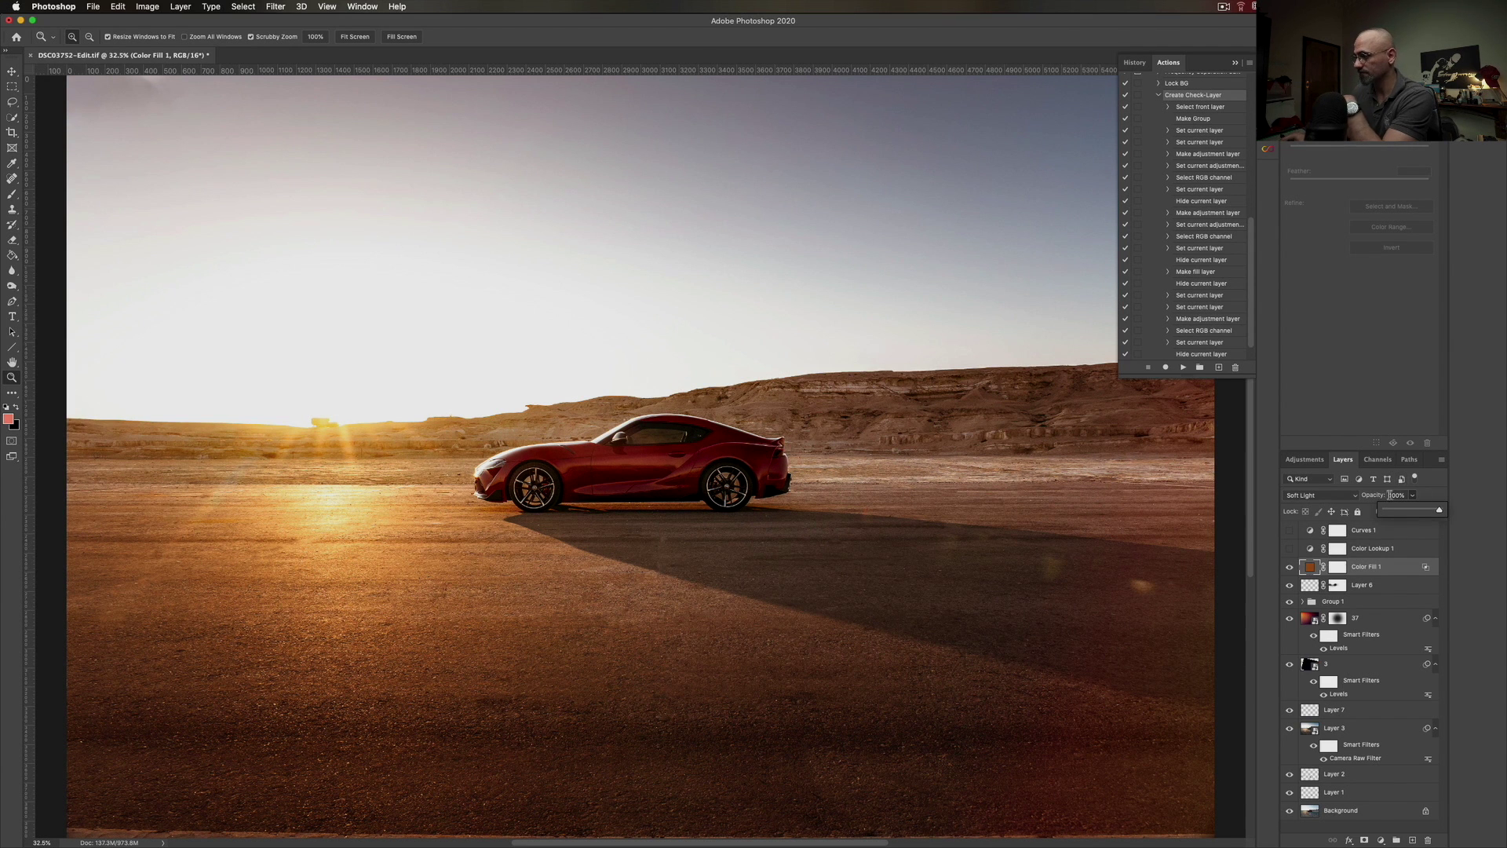
pyautogui.click(1348, 496)
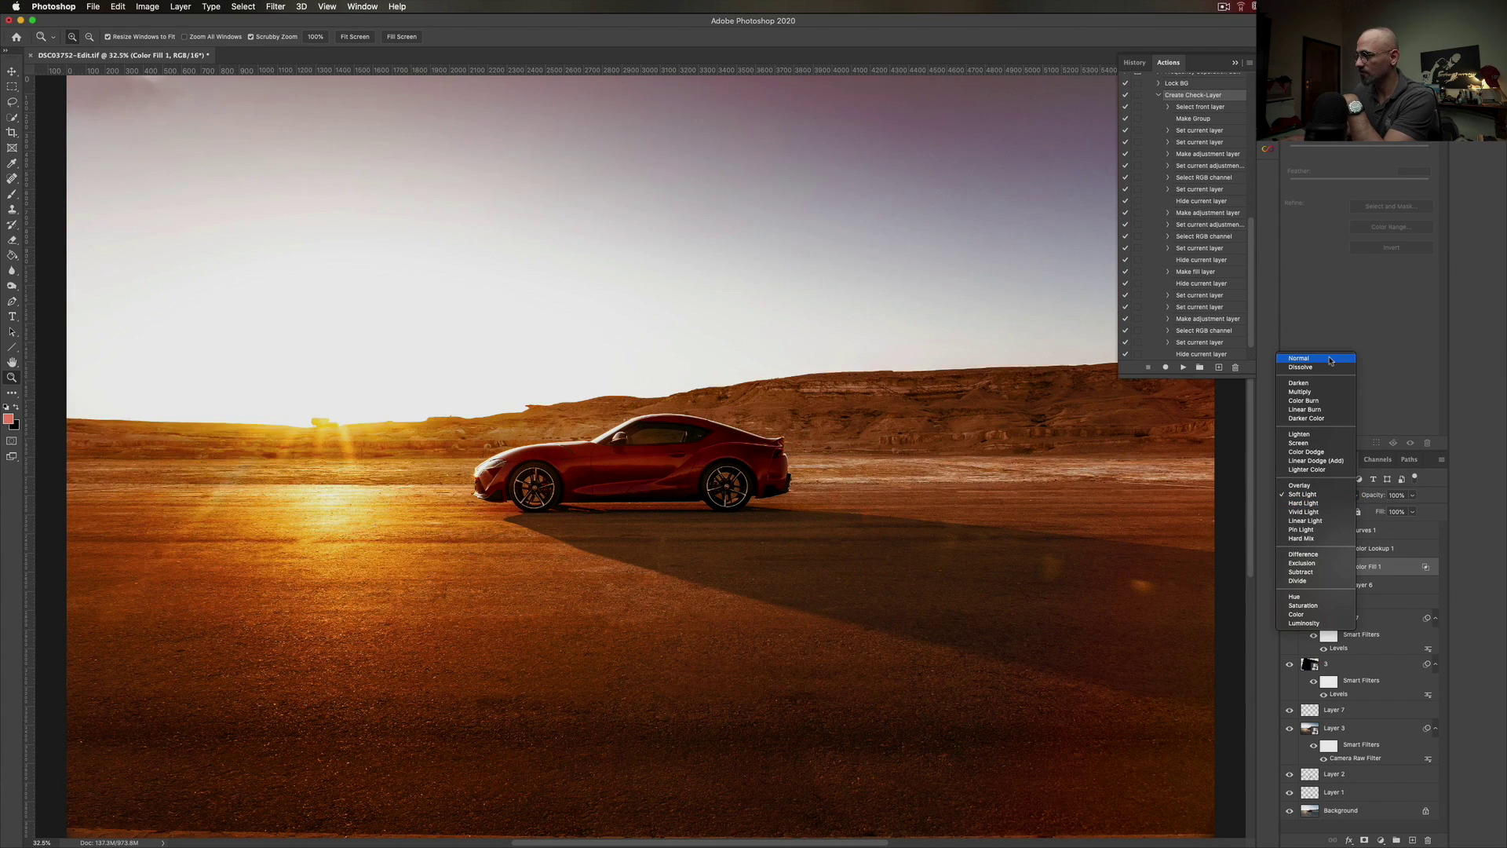
pyautogui.click(1330, 361)
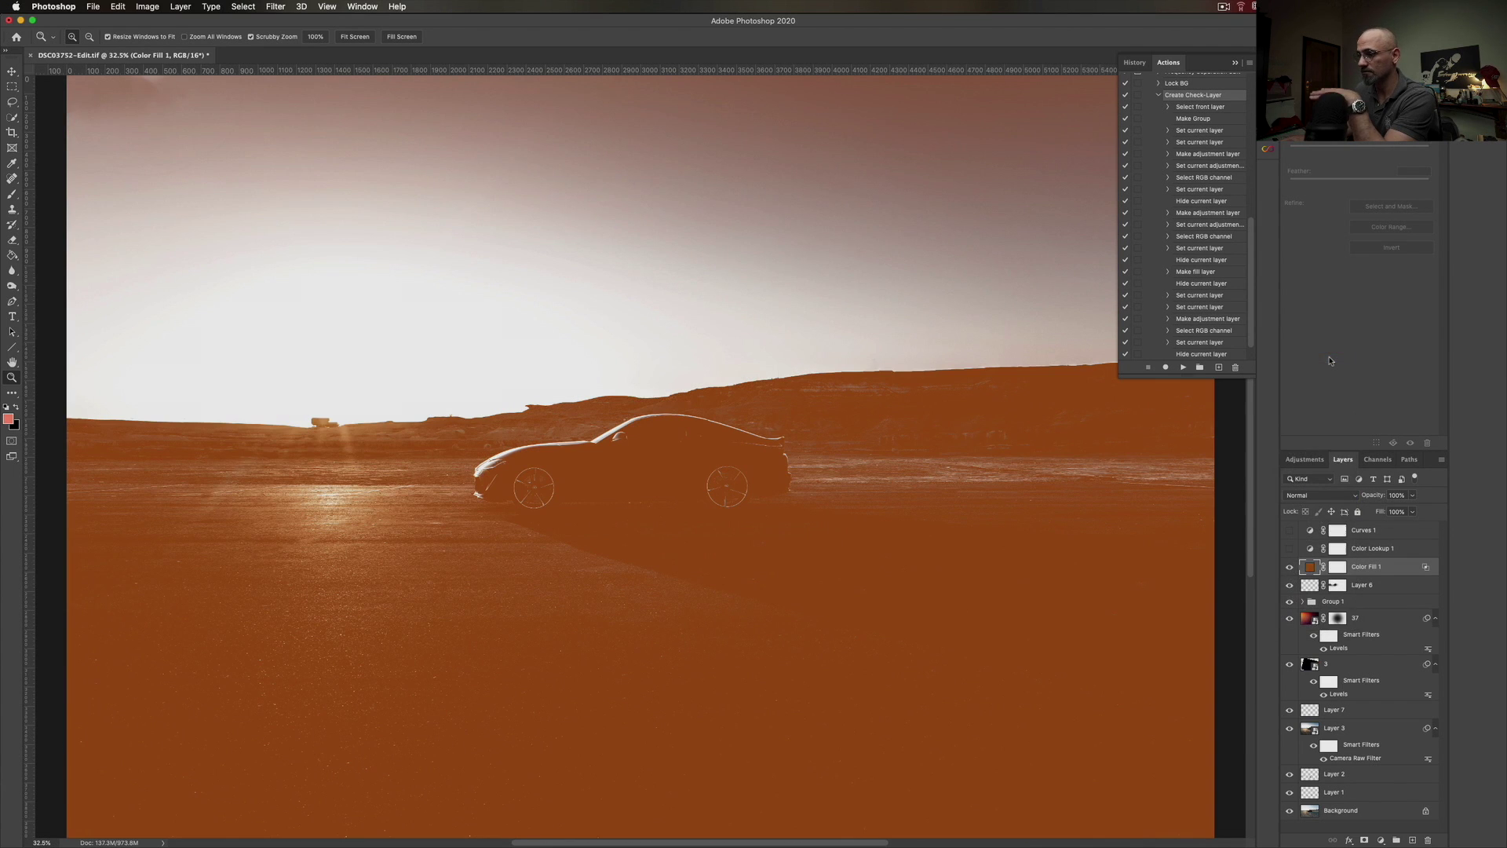
# - Open the Layer Style dialog for Color Fill 1 and cancel it without changes
pyautogui.doubleClick(1400, 566)
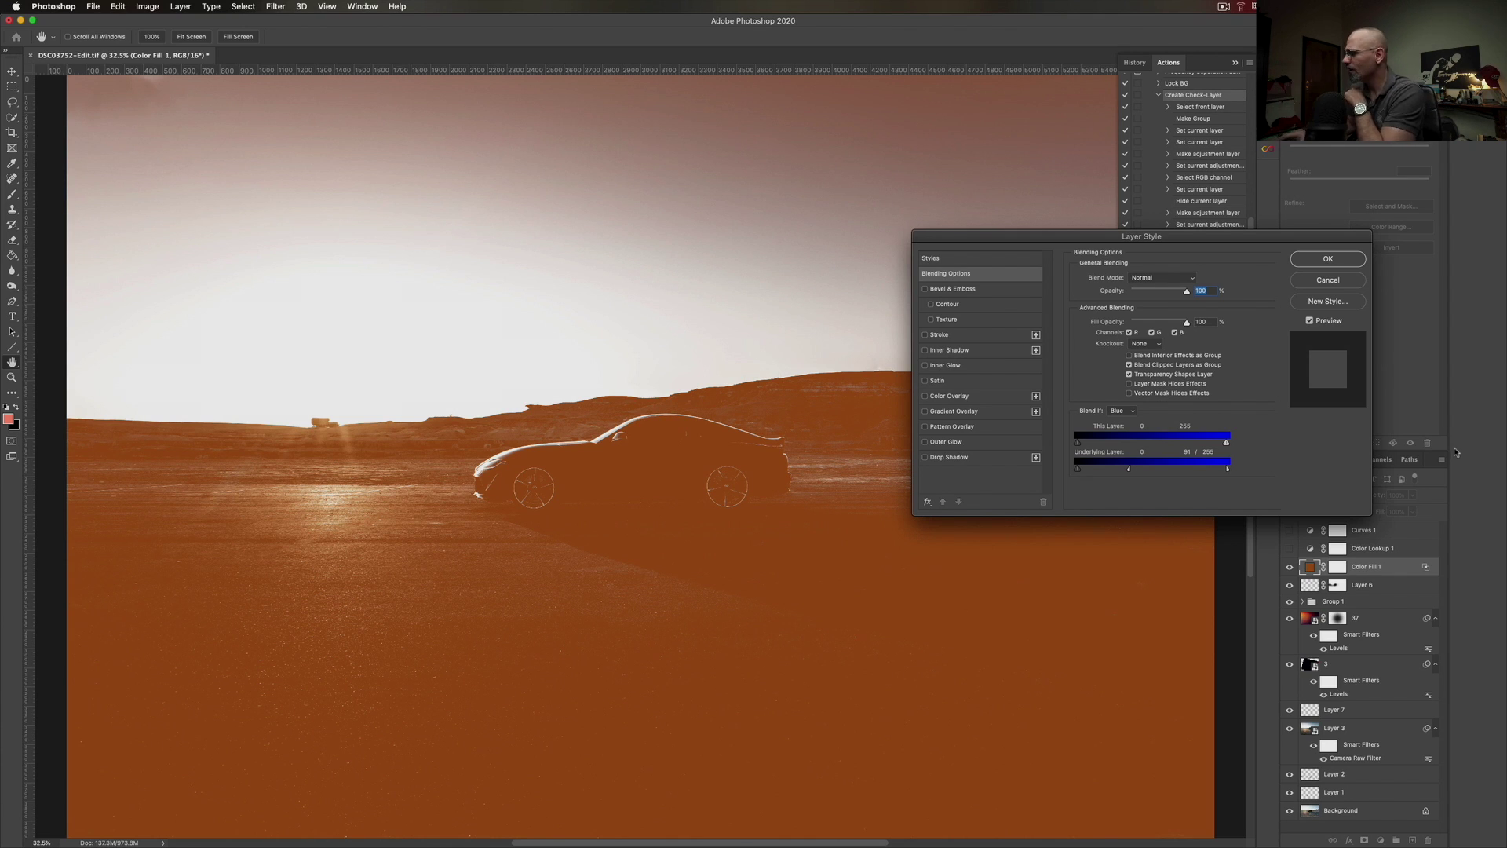
pyautogui.click(1357, 278)
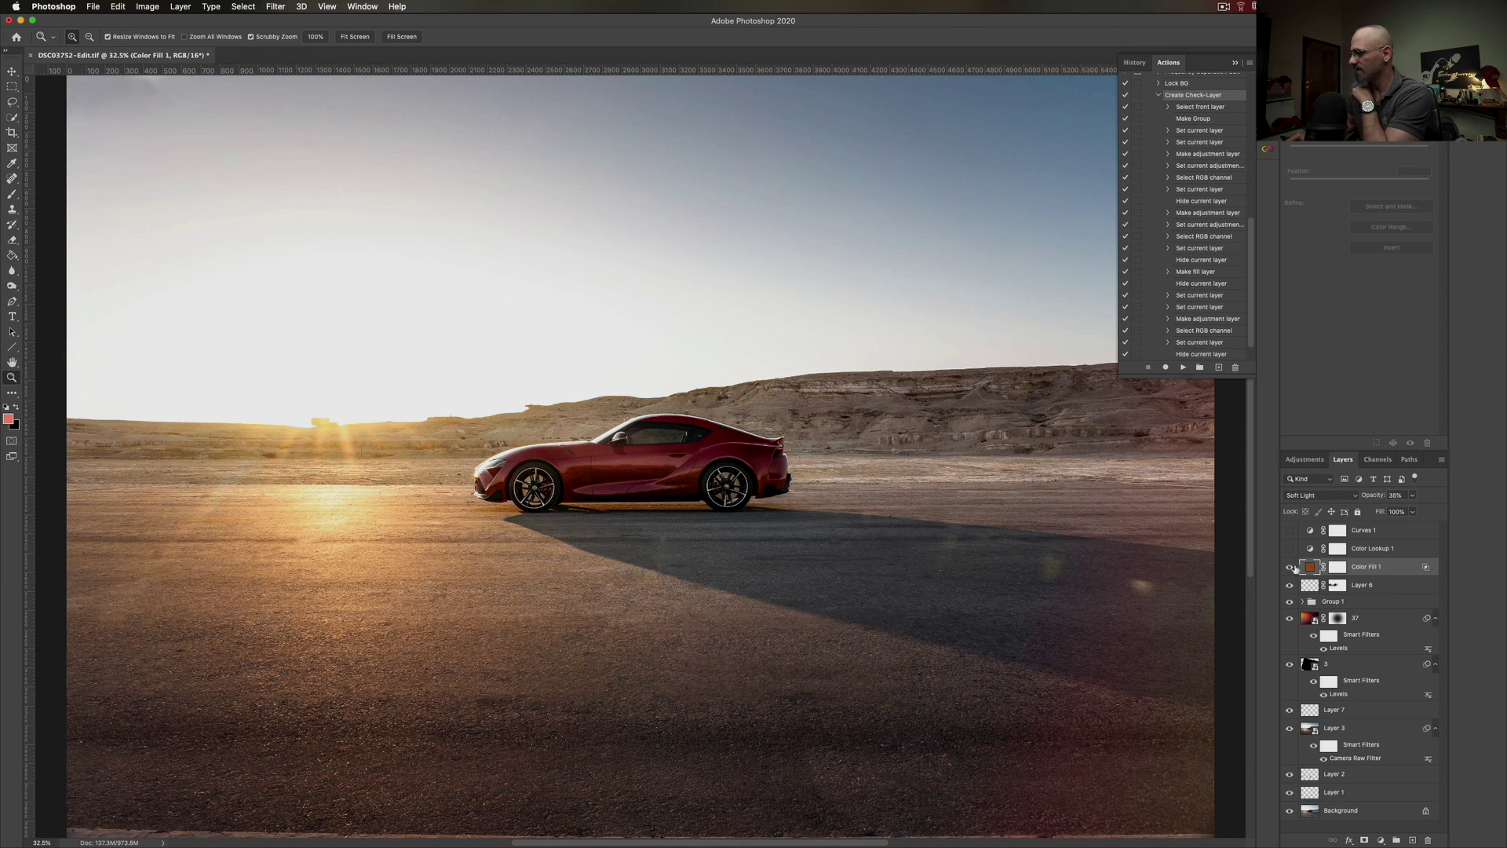
# - Toggle the brown Color Fill 1 off and on twice to compare, leaving it visible
pyautogui.click(1290, 566)
pyautogui.click(1290, 567)
pyautogui.click(1290, 567)
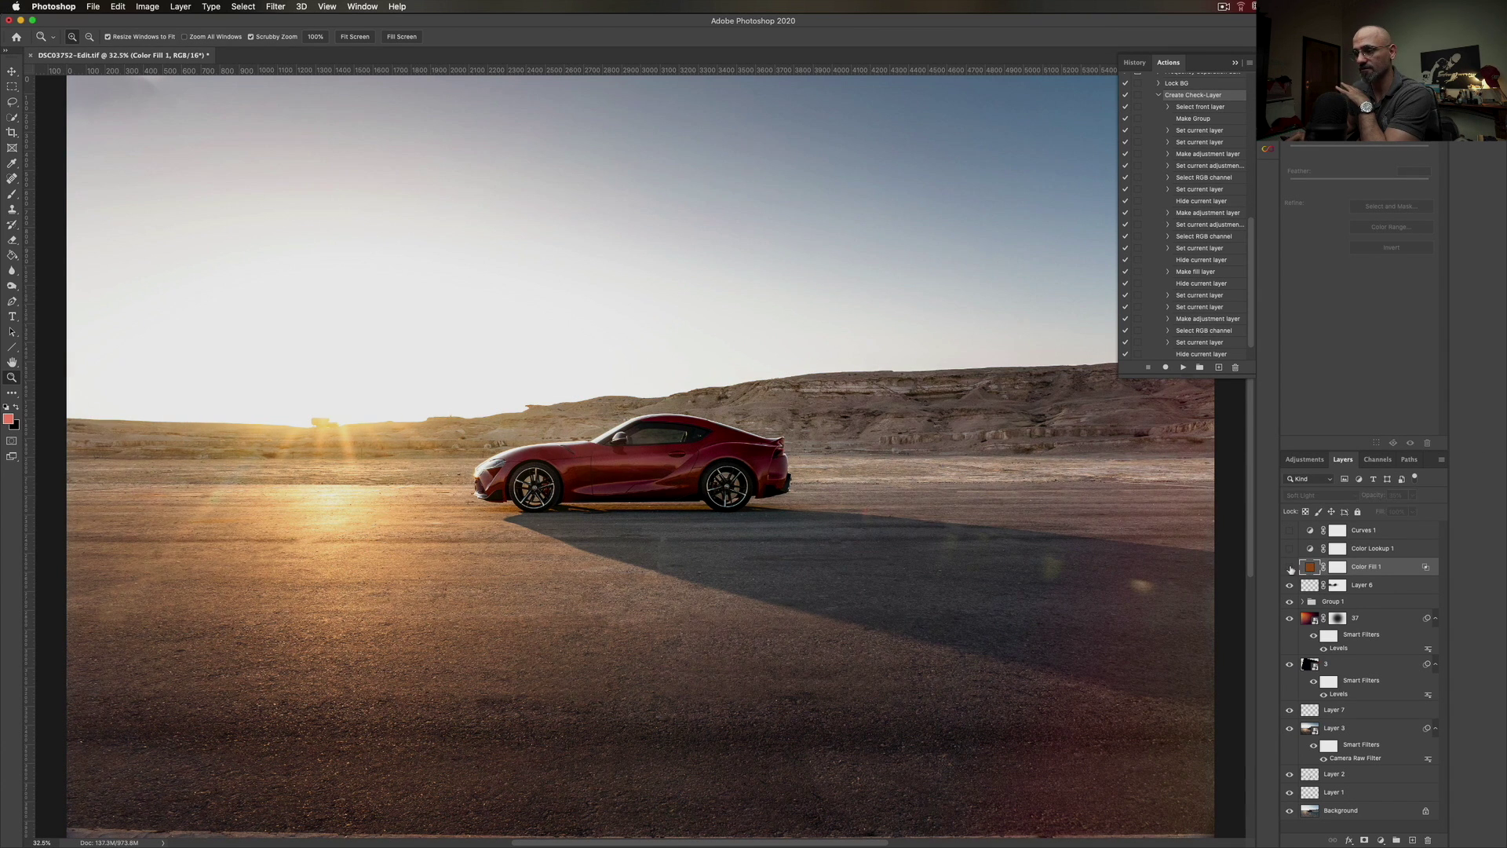
pyautogui.click(1289, 566)
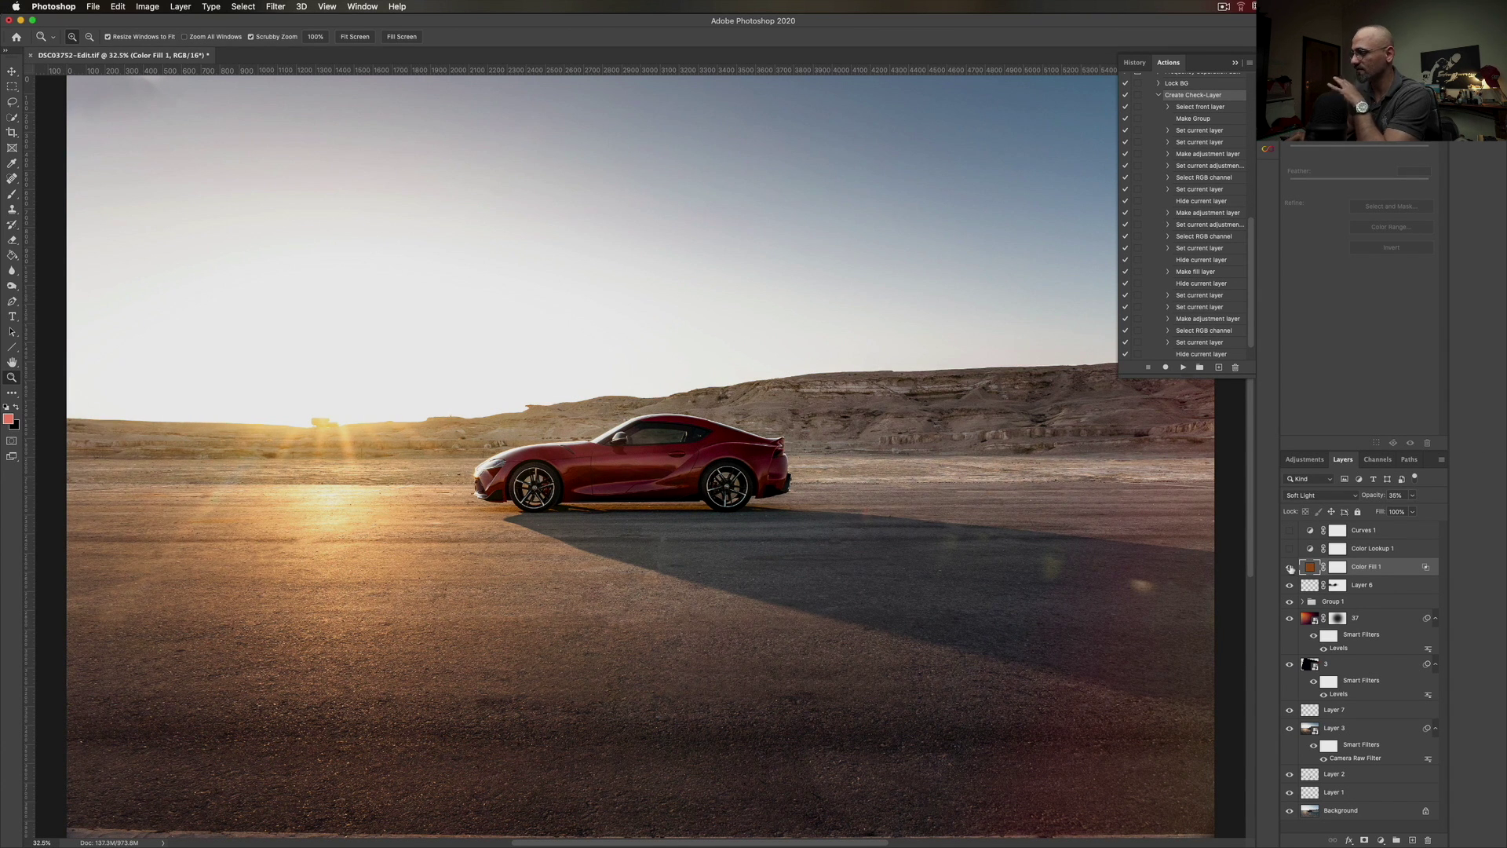
# - Preview Color Lookup 1 and leave it hidden, then switch on and select Curves 1
pyautogui.click(1358, 549)
pyautogui.click(1290, 549)
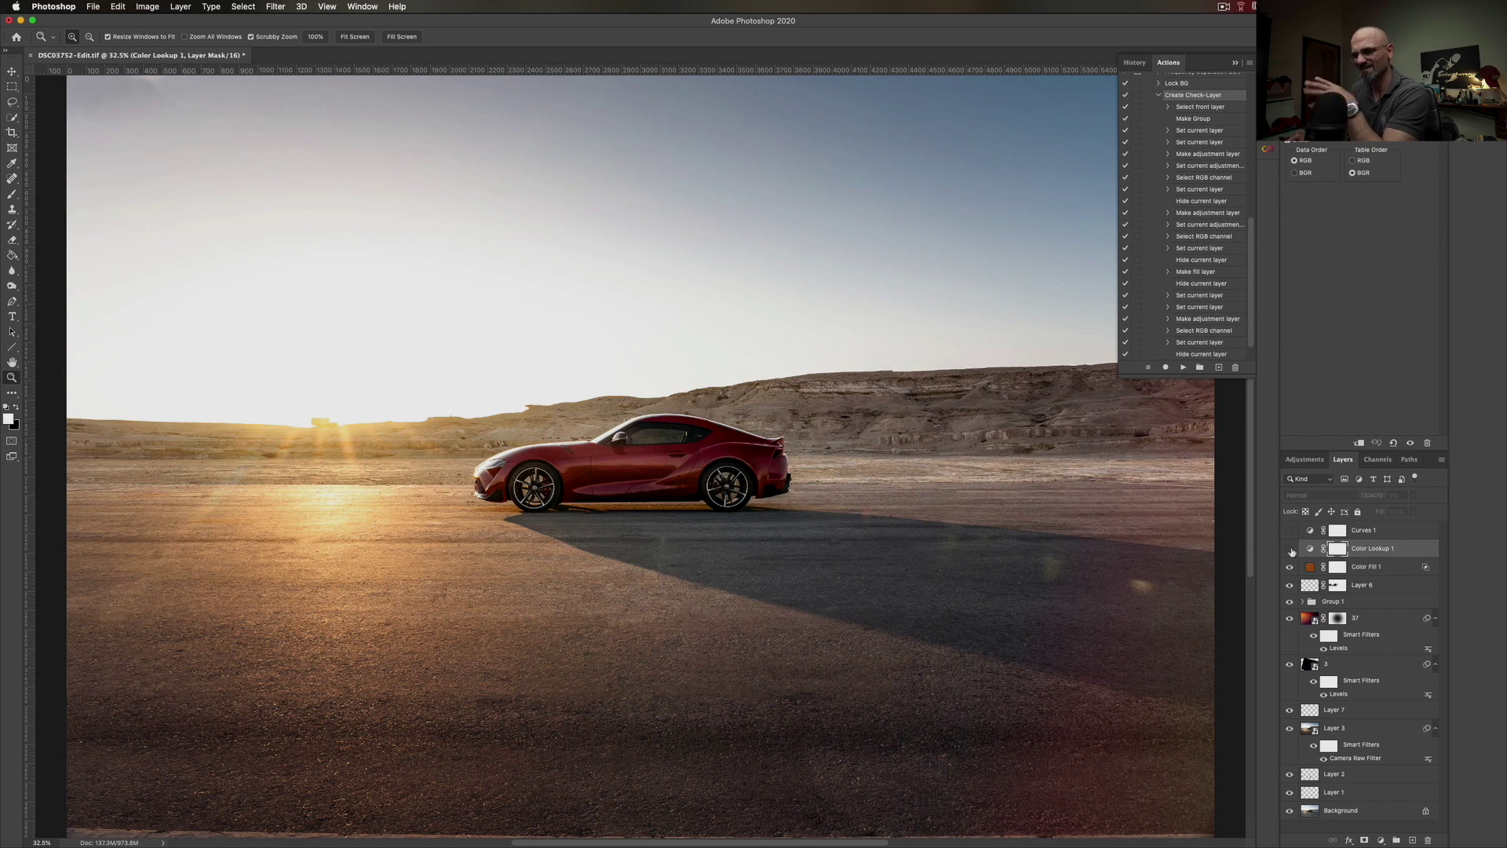
pyautogui.click(1290, 549)
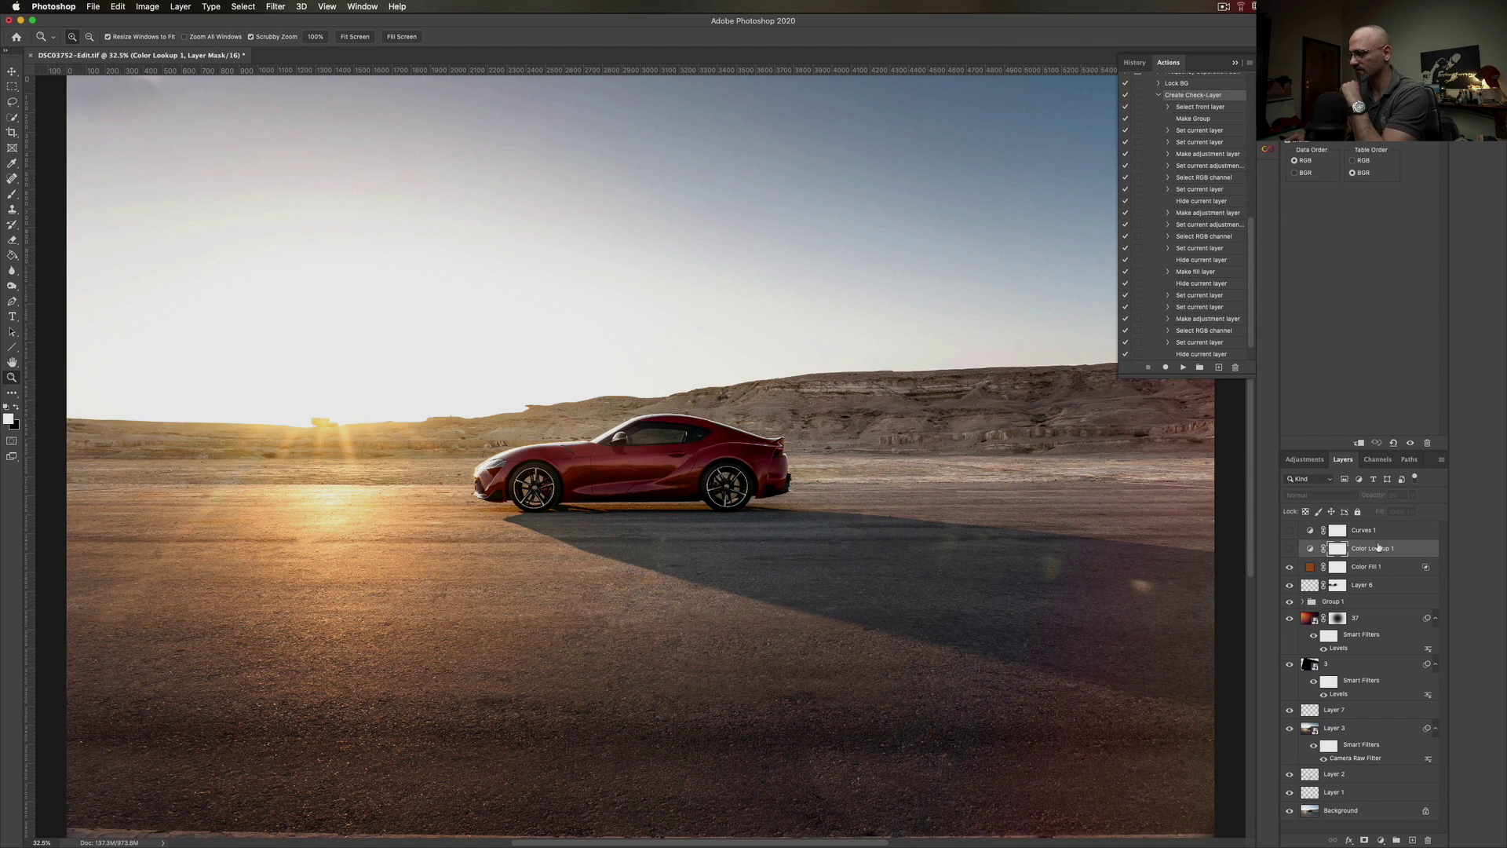
pyautogui.click(1289, 531)
pyautogui.click(1309, 531)
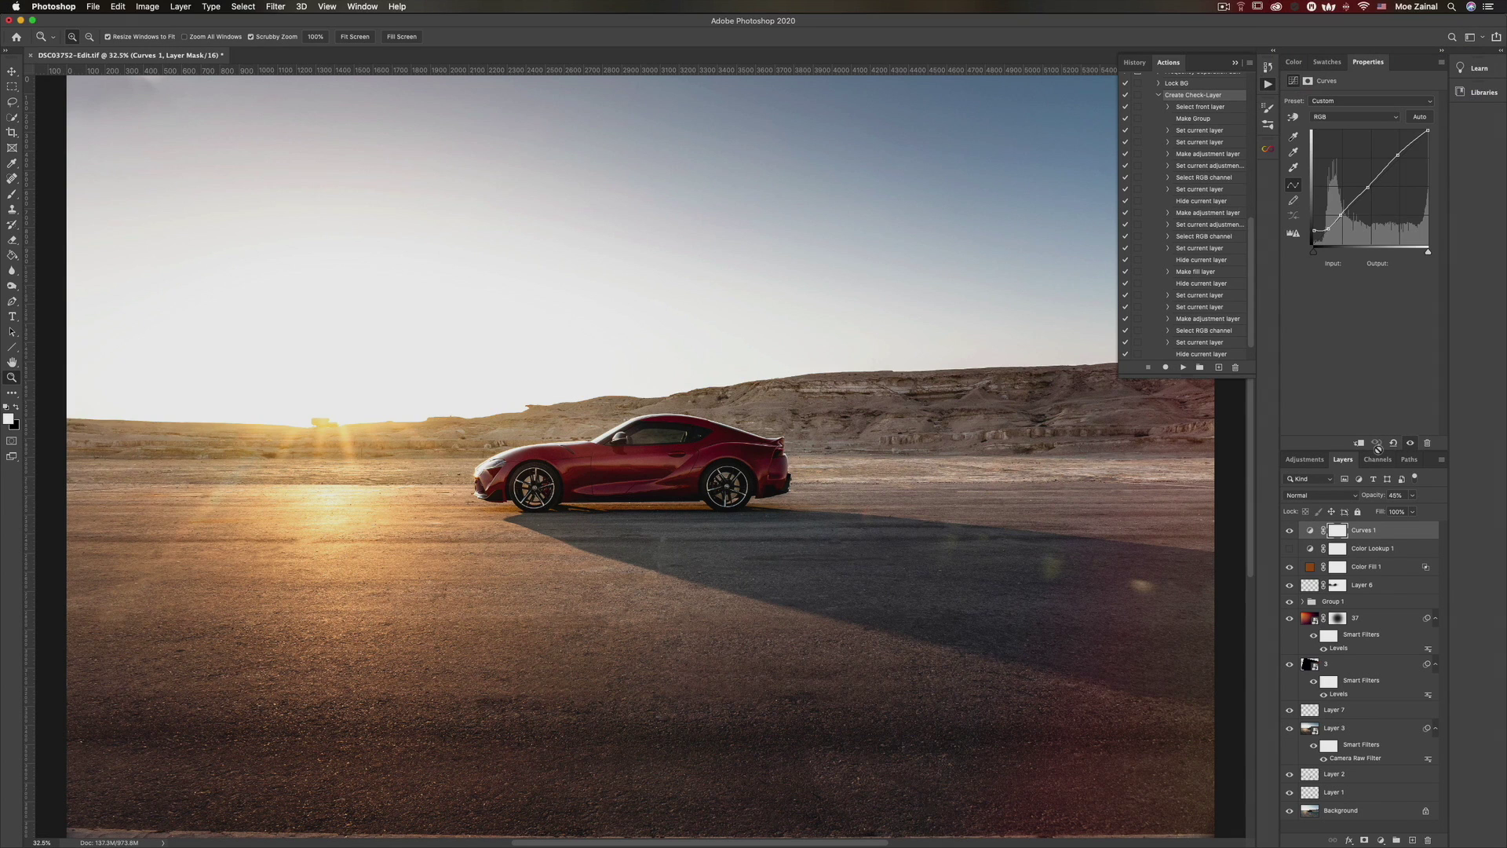
pyautogui.click(1289, 532)
pyautogui.click(1289, 531)
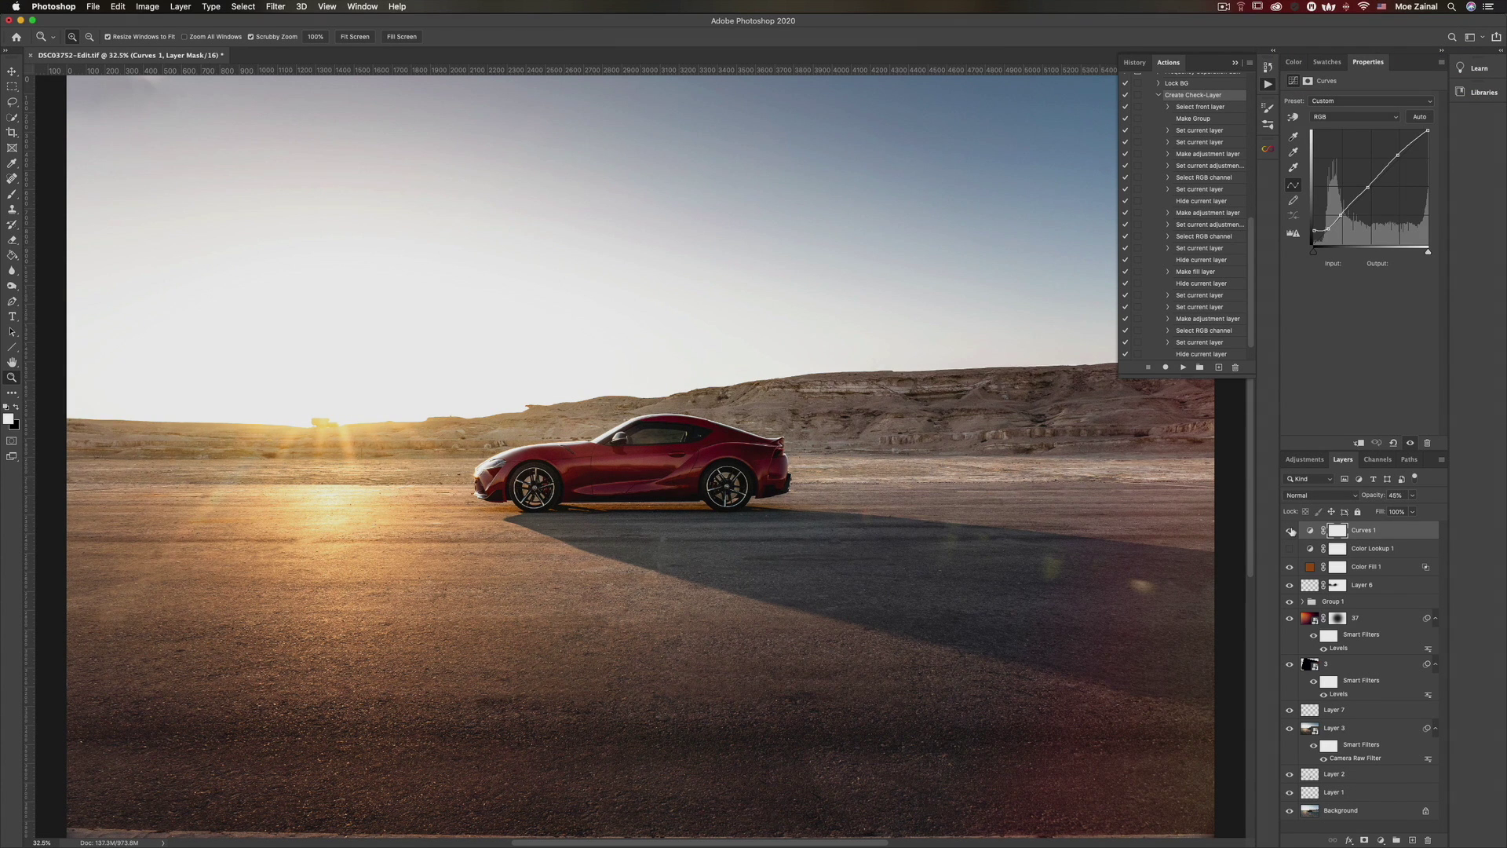